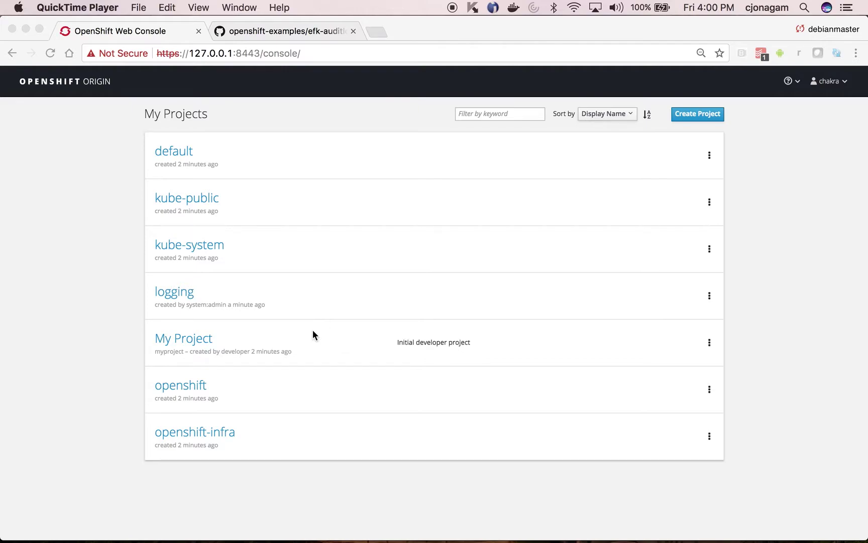
Step: Open the logging project overview and briefly expand the openshift-ansible-logging-job pod's details
{"action": "left_click", "coordinate": [298, 289]}
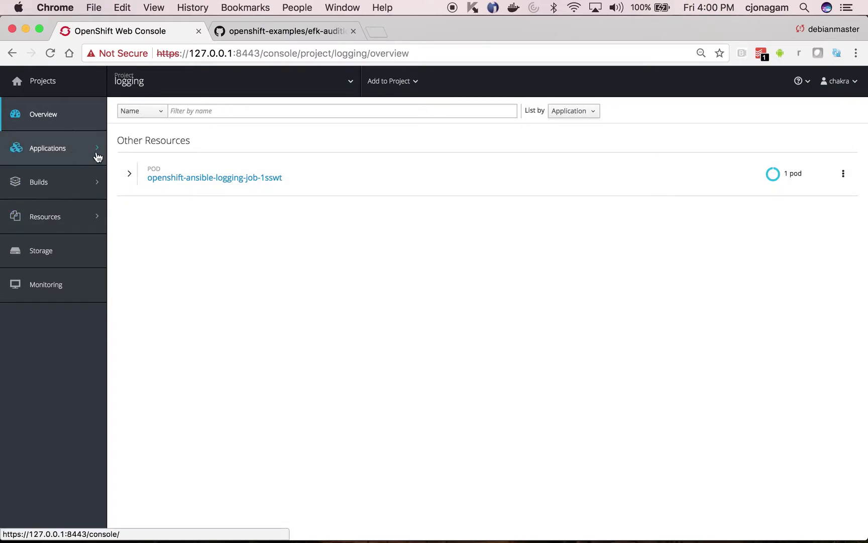
{"action": "left_click", "coordinate": [127, 178]}
{"action": "left_click", "coordinate": [126, 179]}
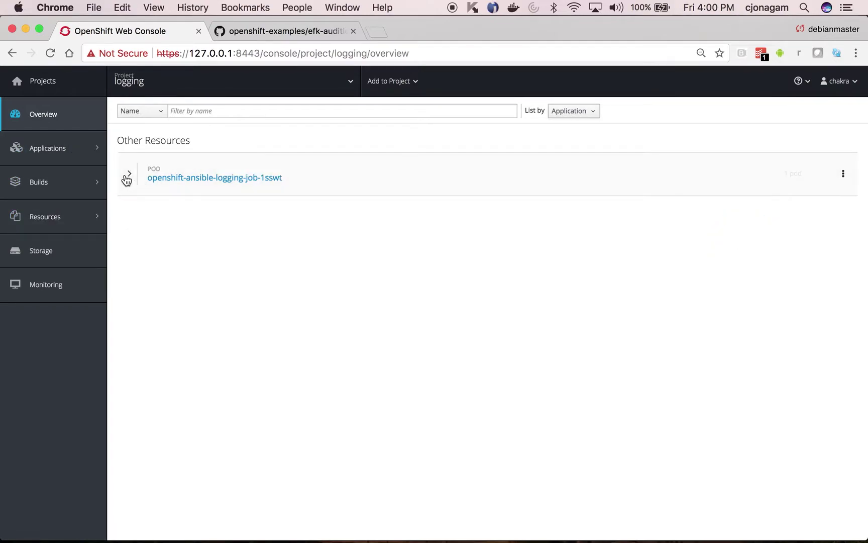
Step: Switch to the GitHub tab and scroll through the efk-auditlog README's installation steps
{"action": "left_click", "coordinate": [284, 33]}
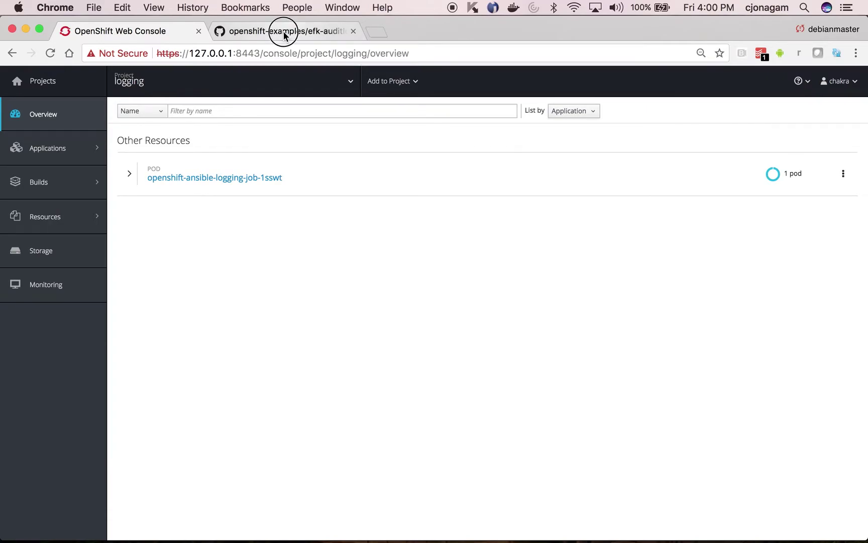
{"action": "scroll", "coordinate": [309, 330], "scroll_direction": "down", "scroll_amount": 5}
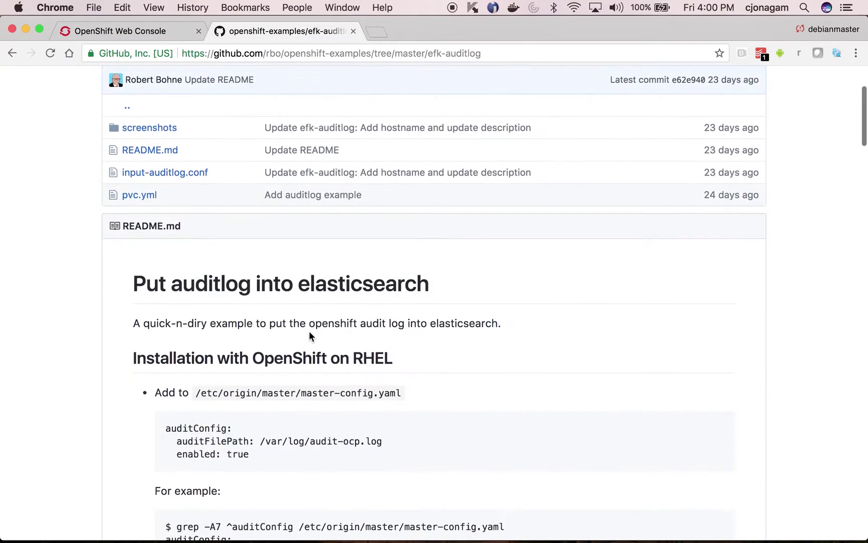
{"action": "scroll", "coordinate": [309, 330], "scroll_direction": "up", "scroll_amount": 5}
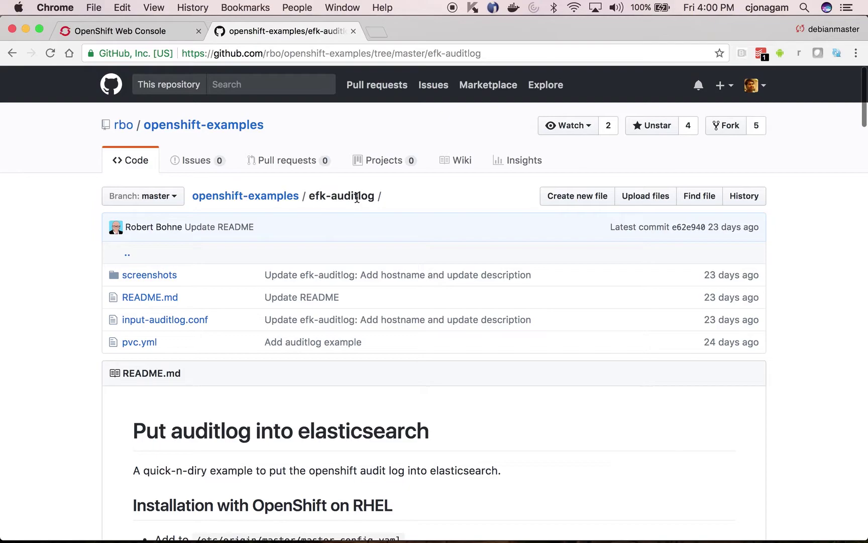
{"action": "scroll", "coordinate": [357, 255], "scroll_direction": "down", "scroll_amount": 5}
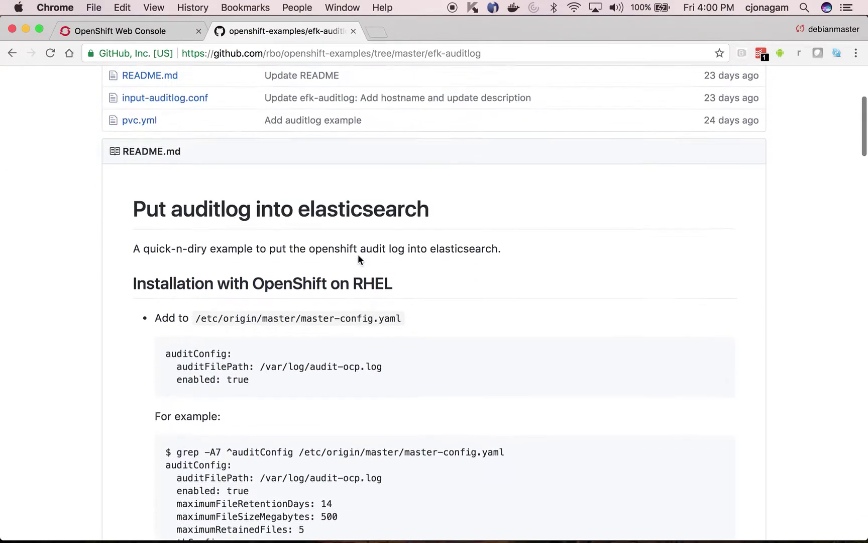
{"action": "scroll", "coordinate": [357, 254], "scroll_direction": "up", "scroll_amount": 4}
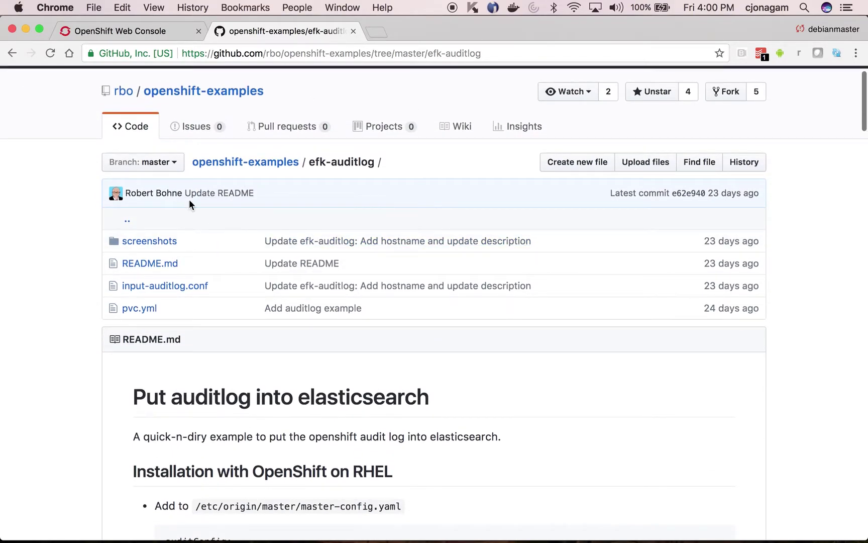
{"action": "scroll", "coordinate": [284, 280], "scroll_direction": "down", "scroll_amount": 6}
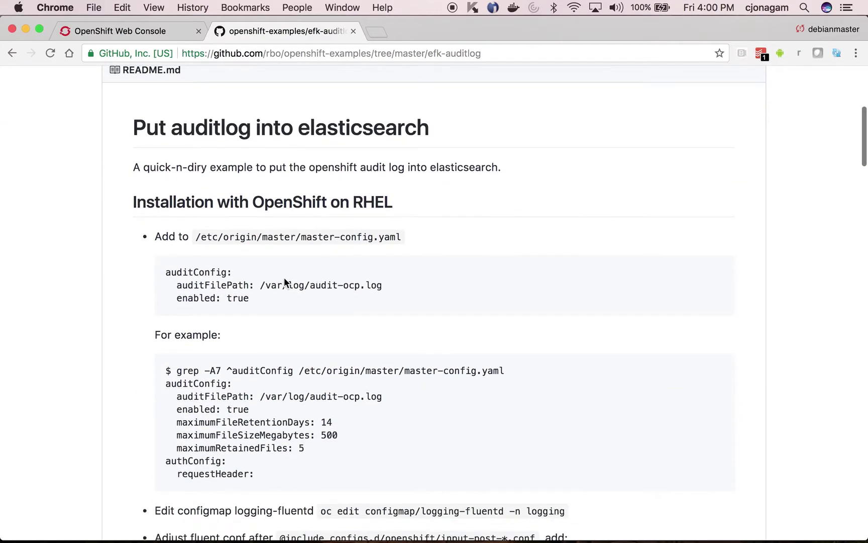
{"action": "scroll", "coordinate": [279, 302], "scroll_direction": "down", "scroll_amount": 2}
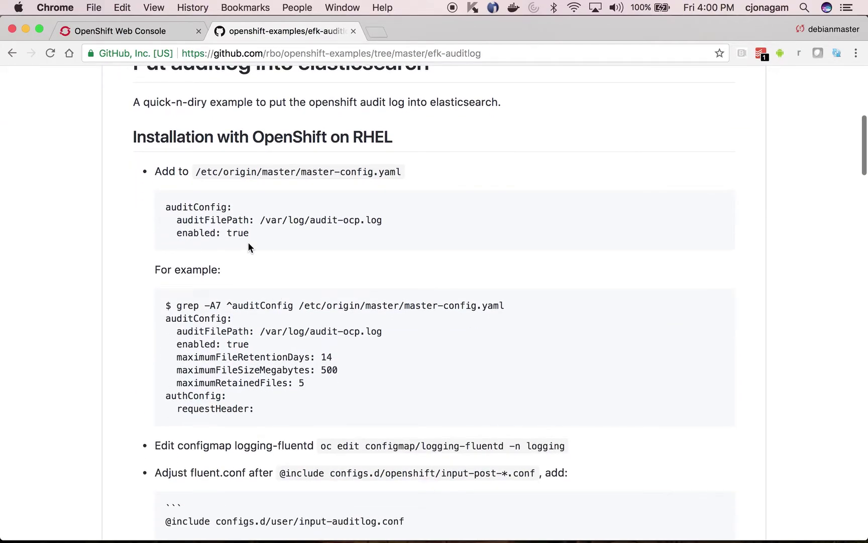
{"action": "scroll", "coordinate": [243, 219], "scroll_direction": "up", "scroll_amount": 2}
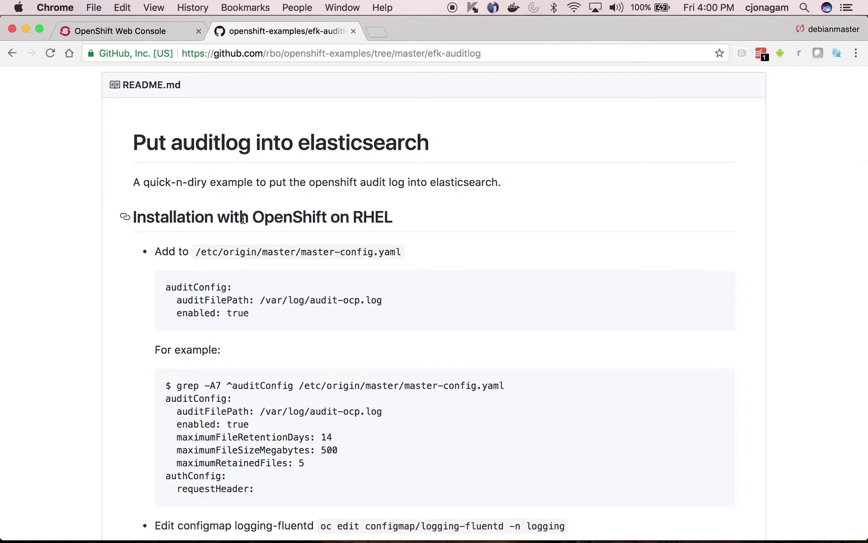
{"action": "scroll", "coordinate": [242, 219], "scroll_direction": "down", "scroll_amount": 1}
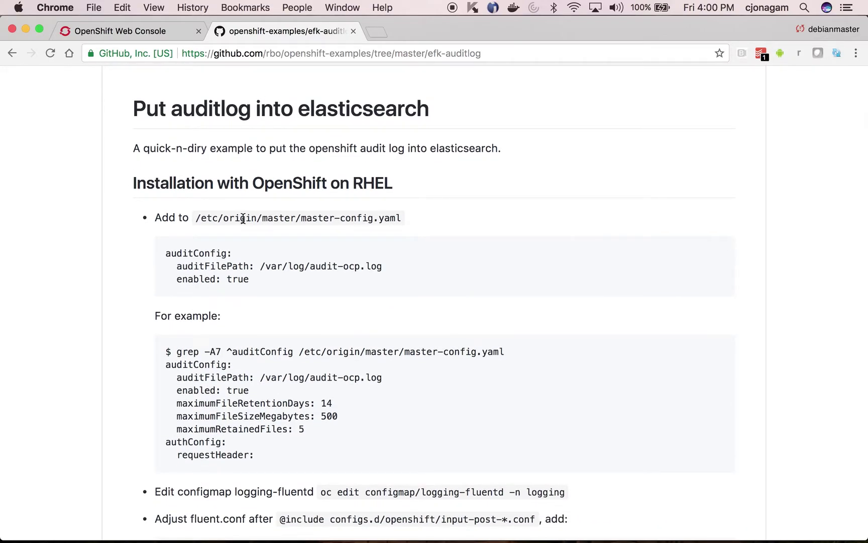
{"action": "scroll", "coordinate": [242, 217], "scroll_direction": "down", "scroll_amount": 1}
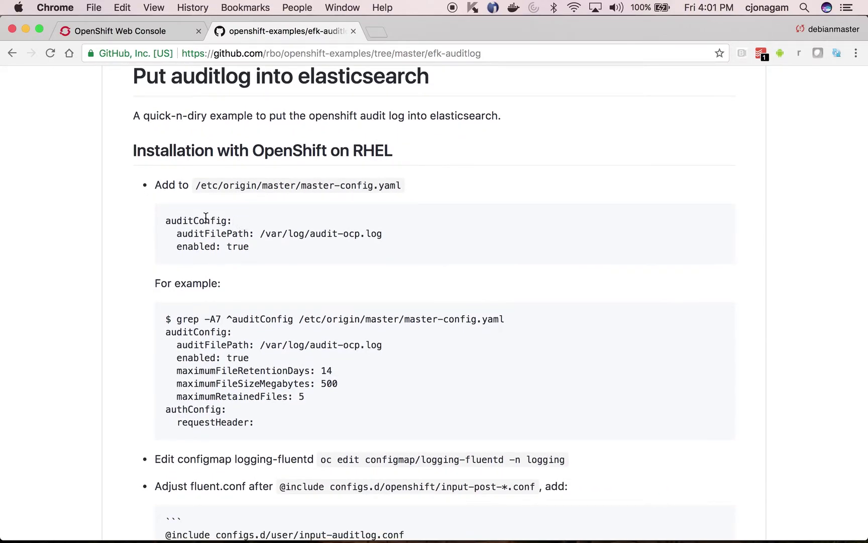
Step: Highlight the master-config.yaml path and the auditConfig block with /var/log/audit-ocp.log and enabled: true
{"action": "left_click_drag", "start_coordinate": [209, 183], "coordinate": [418, 182]}
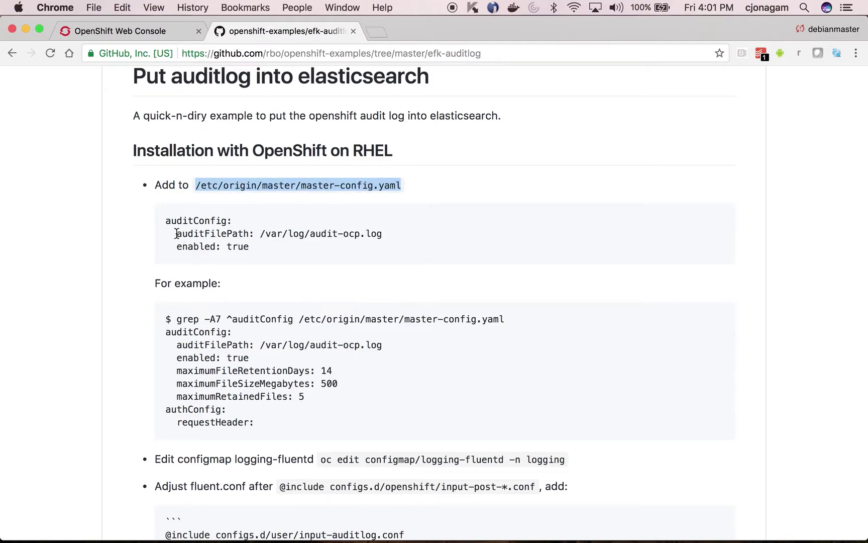
{"action": "left_click", "coordinate": [187, 222]}
{"action": "double_click", "coordinate": [187, 222]}
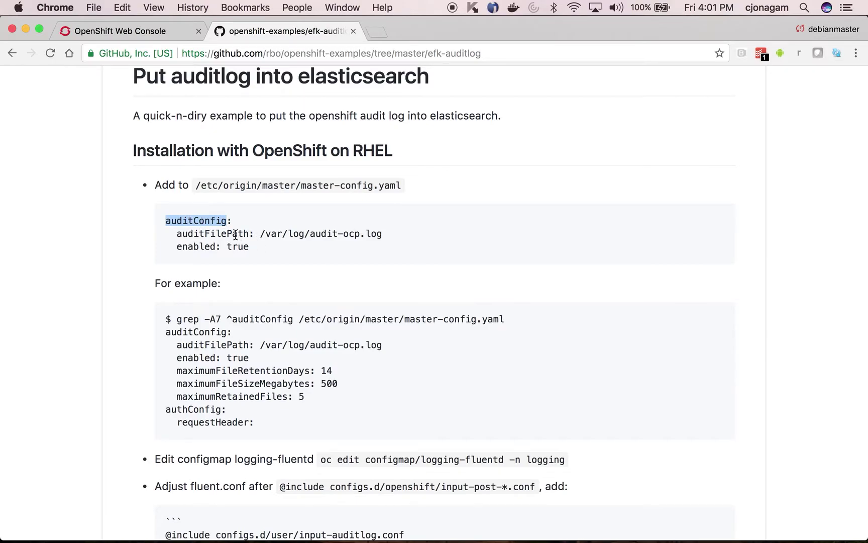
{"action": "left_click", "coordinate": [262, 234]}
{"action": "left_click_drag", "start_coordinate": [262, 234], "coordinate": [383, 234]}
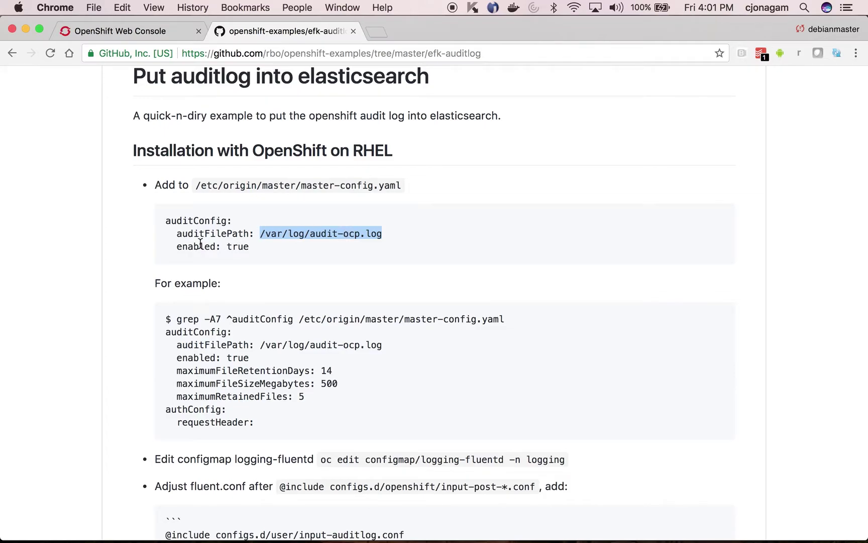
{"action": "left_click_drag", "start_coordinate": [177, 247], "coordinate": [252, 251]}
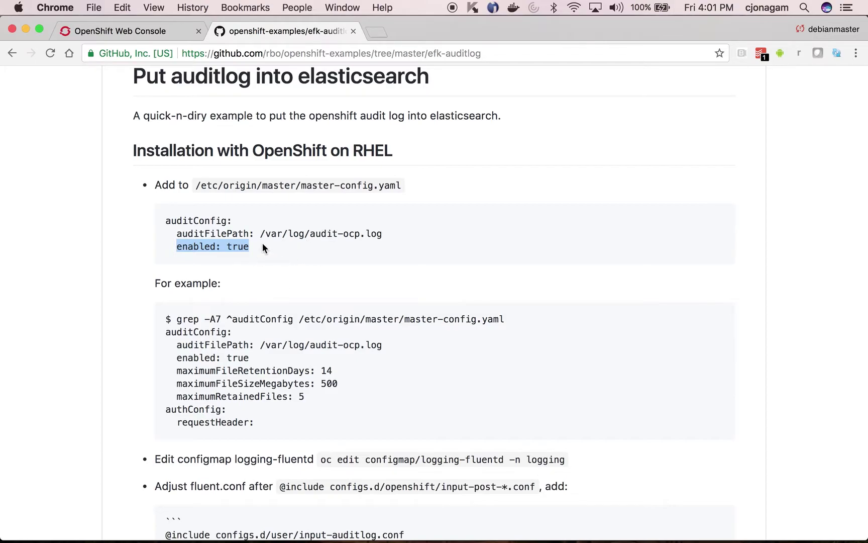
{"action": "left_click_drag", "start_coordinate": [165, 220], "coordinate": [251, 250]}
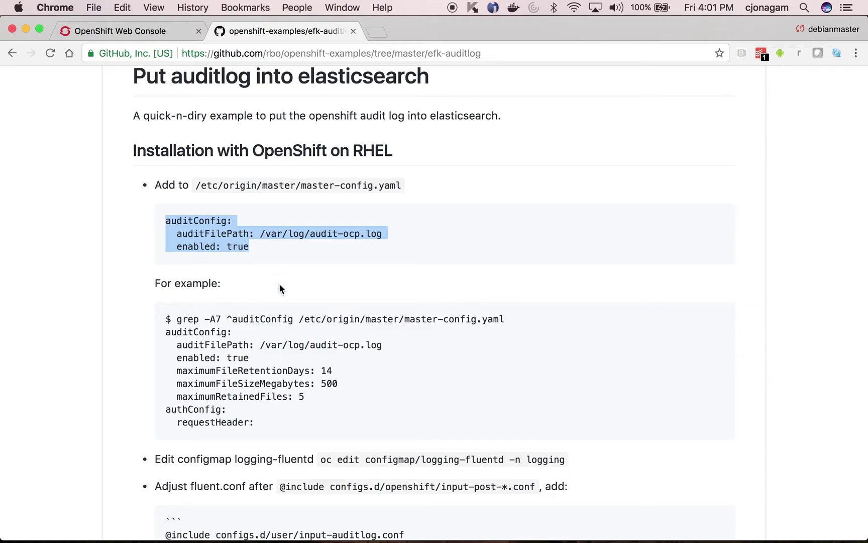
{"action": "scroll", "coordinate": [307, 315], "scroll_direction": "down", "scroll_amount": 4}
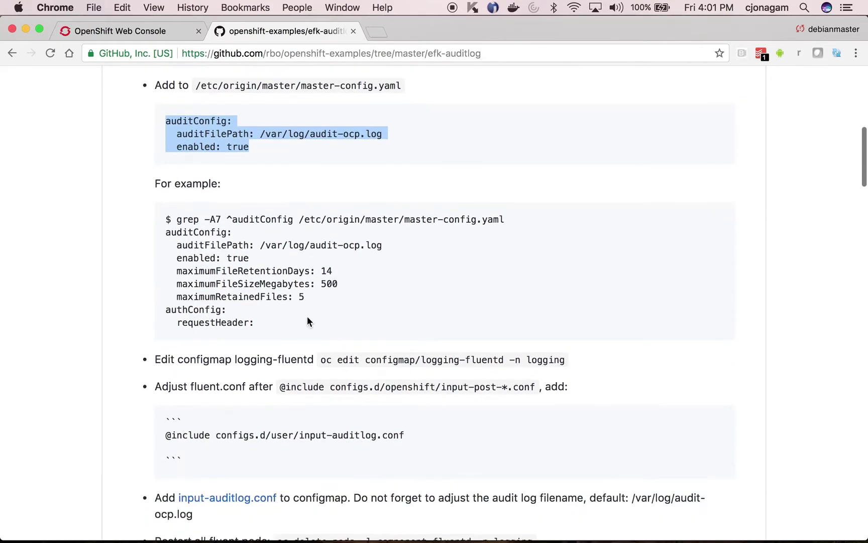
{"action": "scroll", "coordinate": [307, 320], "scroll_direction": "up", "scroll_amount": 2}
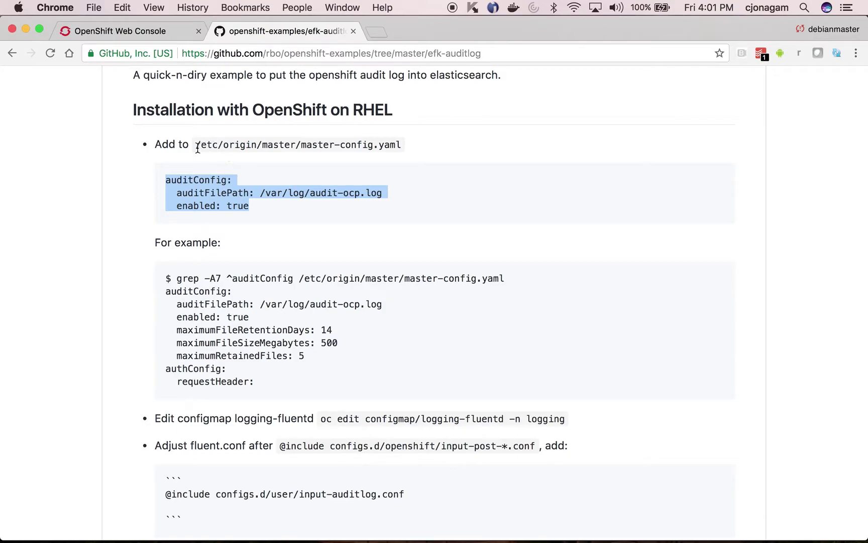
{"action": "left_click_drag", "start_coordinate": [195, 145], "coordinate": [401, 147]}
{"action": "scroll", "coordinate": [324, 336], "scroll_direction": "down", "scroll_amount": 3}
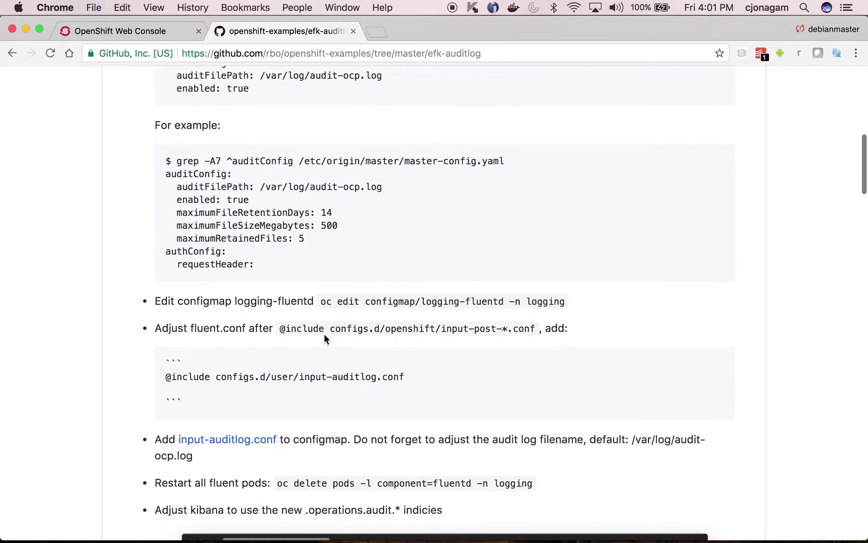
{"action": "scroll", "coordinate": [325, 338], "scroll_direction": "up", "scroll_amount": 2}
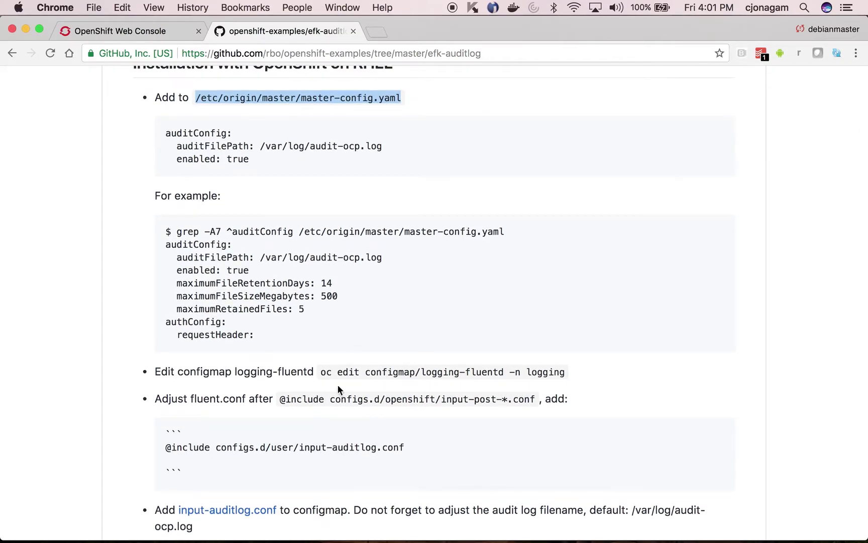
{"action": "double_click", "coordinate": [452, 371]}
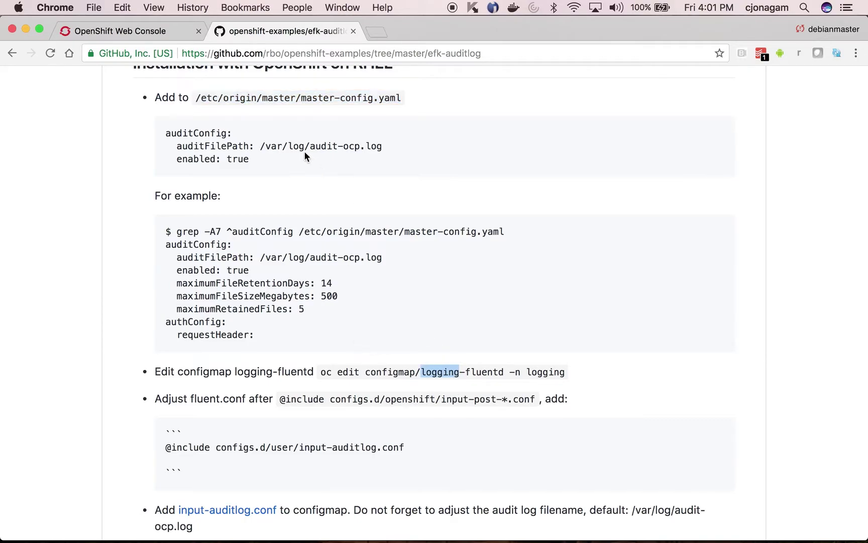
{"action": "left_click_drag", "start_coordinate": [166, 448], "coordinate": [418, 467]}
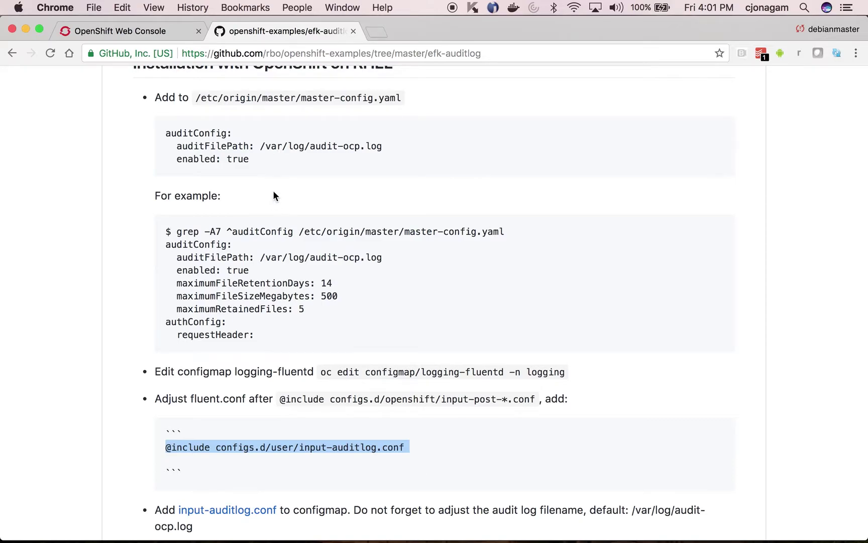
{"action": "left_click_drag", "start_coordinate": [259, 146], "coordinate": [408, 150]}
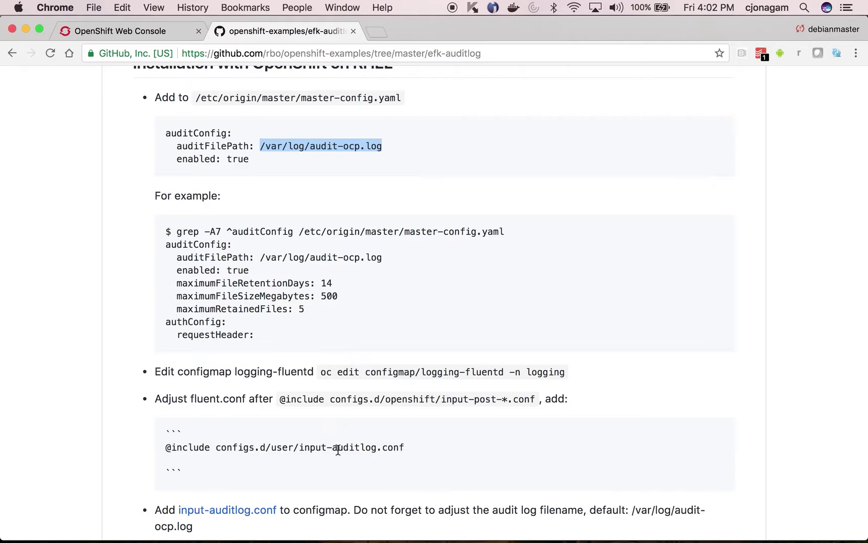
{"action": "left_click_drag", "start_coordinate": [166, 447], "coordinate": [408, 447]}
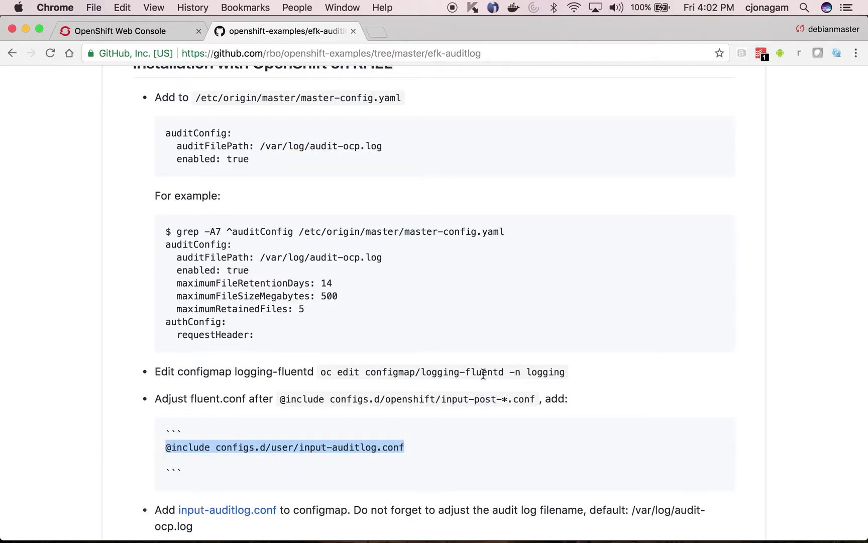
Step: Scroll further down the README and return to the OpenShift logging overview
{"action": "scroll", "coordinate": [317, 446], "scroll_direction": "down", "scroll_amount": 5}
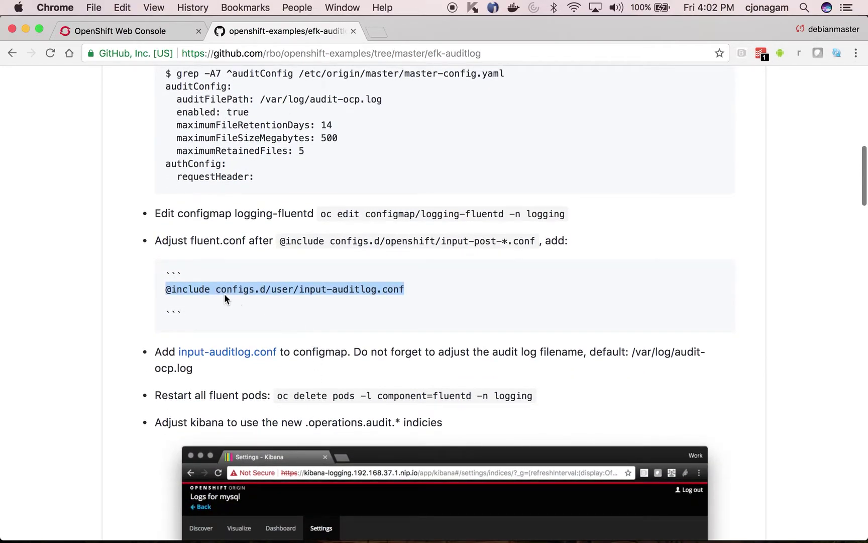
{"action": "scroll", "coordinate": [224, 298], "scroll_direction": "down", "scroll_amount": 2}
{"action": "left_click", "coordinate": [152, 31]}
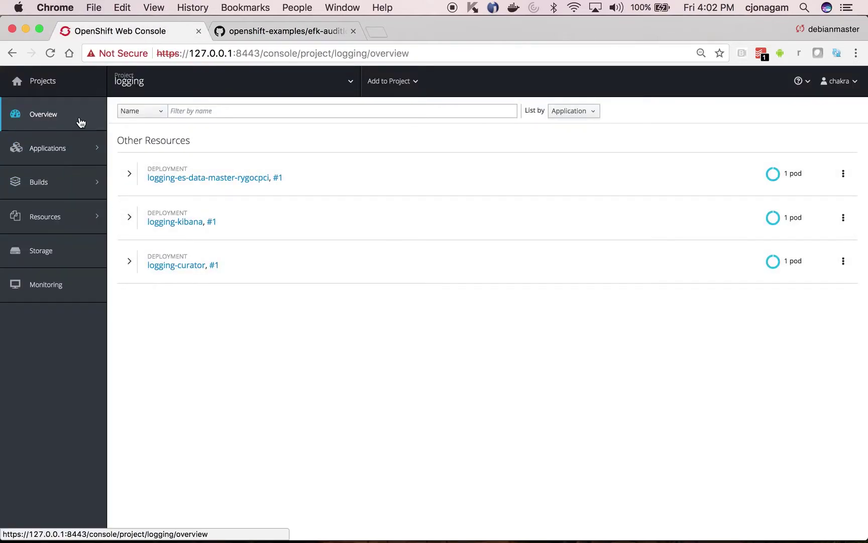
Step: Open the logging-kibana route hostname from the logging project's Routes list in a new tab
{"action": "mouse_move", "coordinate": [104, 153]}
{"action": "left_click", "coordinate": [156, 152]}
{"action": "left_click", "coordinate": [81, 128]}
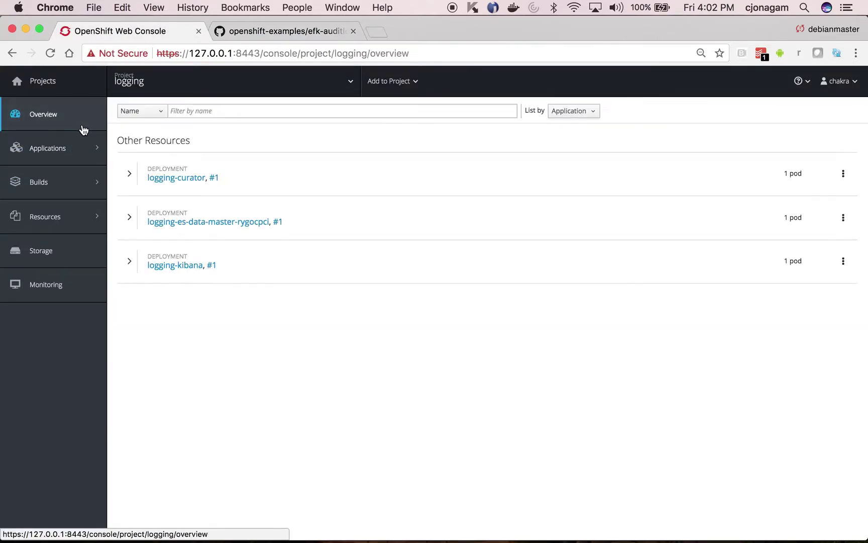
{"action": "mouse_move", "coordinate": [78, 152]}
{"action": "left_click", "coordinate": [158, 232]}
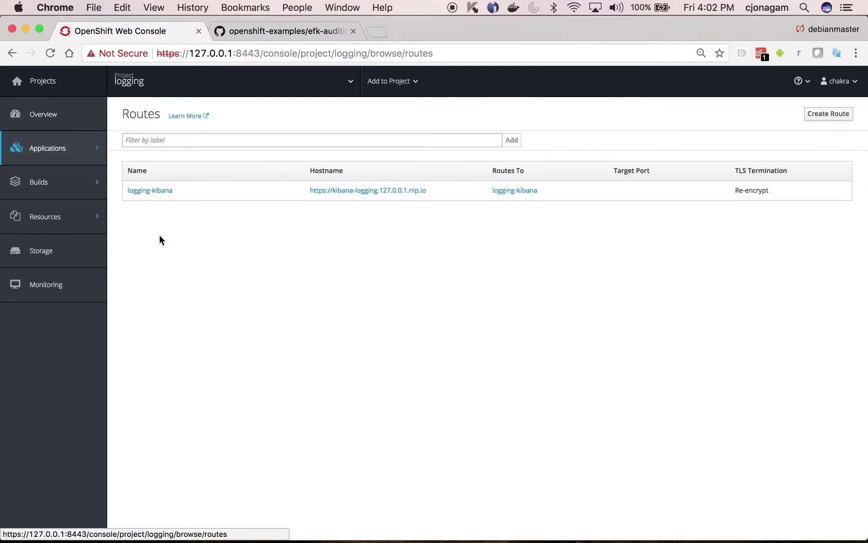
{"action": "right_click", "coordinate": [368, 192]}
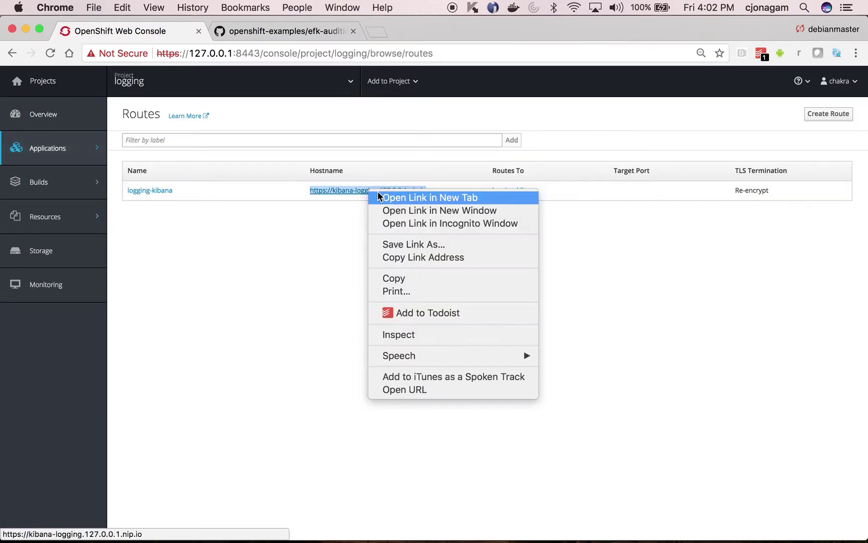
{"action": "left_click", "coordinate": [391, 194]}
Step: Switch to the Kibana tab and proceed past the certificate privacy warning
{"action": "left_click", "coordinate": [245, 34]}
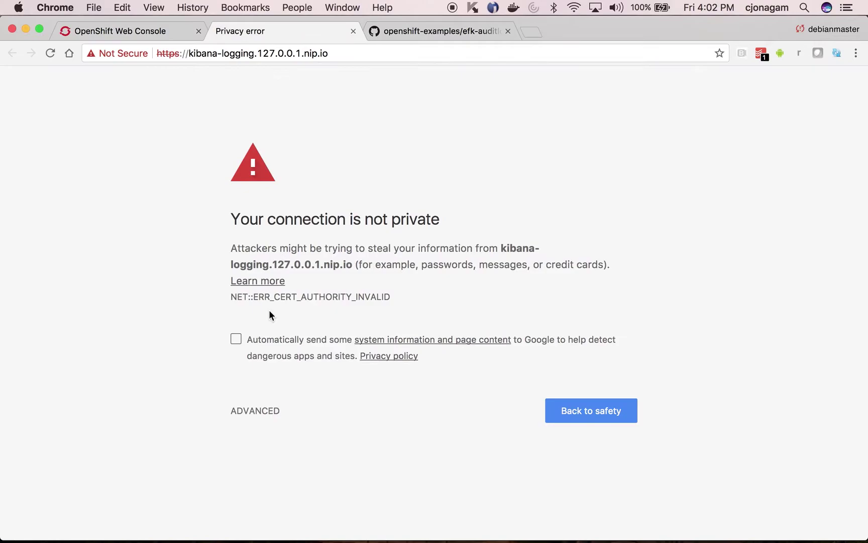
{"action": "left_click", "coordinate": [254, 411]}
{"action": "left_click", "coordinate": [263, 514]}
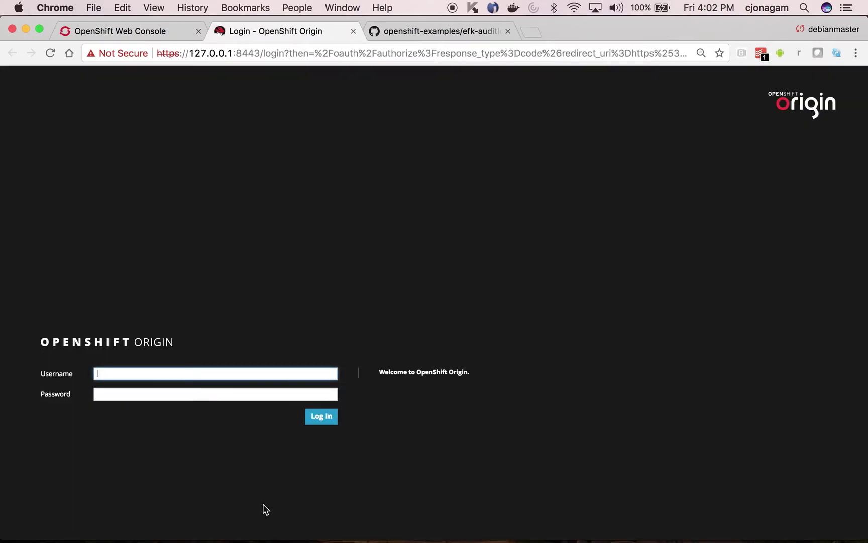
Step: Sign in with the saved OpenShift username and view Discover's .operations.* field list
{"action": "type", "text": "char"}
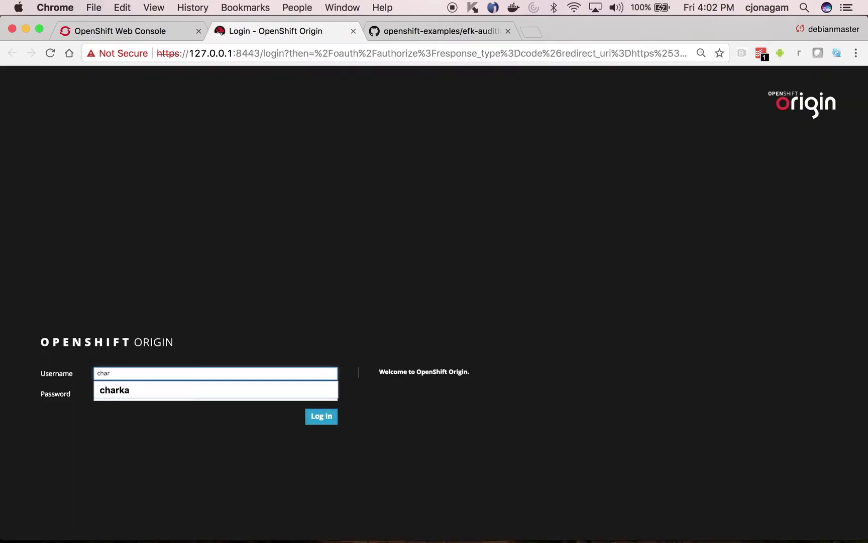
{"action": "type", "text": "kka"}
{"action": "key", "text": "Tab"}
{"action": "type", "text": "c"}
{"action": "key", "text": "Return"}
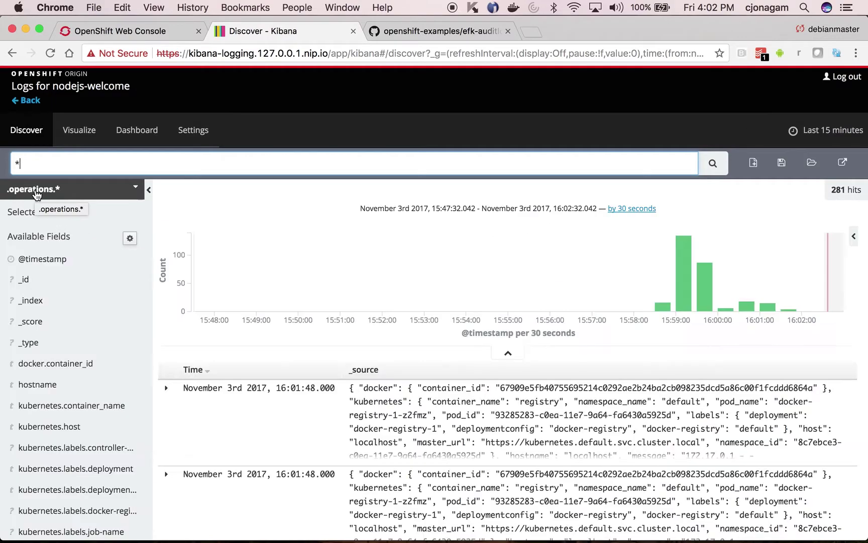
{"action": "scroll", "coordinate": [50, 503], "scroll_direction": "down", "scroll_amount": 10}
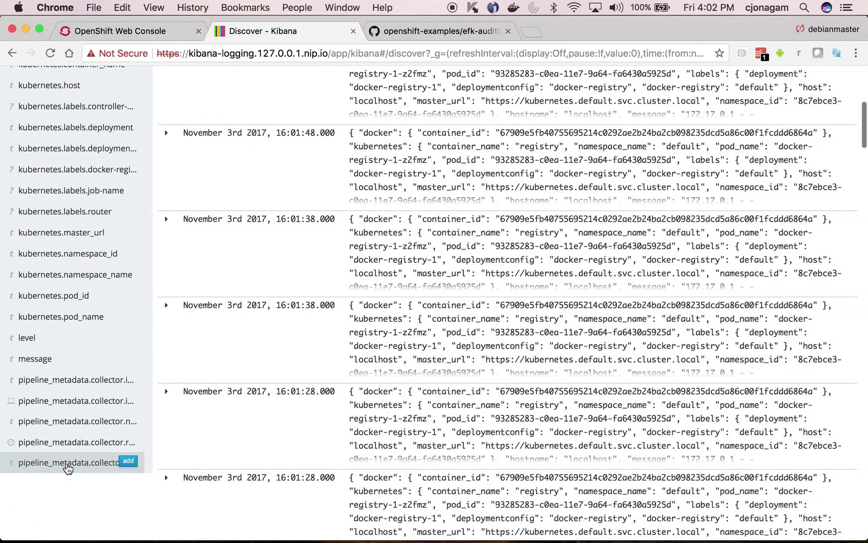
Step: Return to the GitHub README and select the master-config.yaml path in the auditConfig step
{"action": "left_click", "coordinate": [123, 34]}
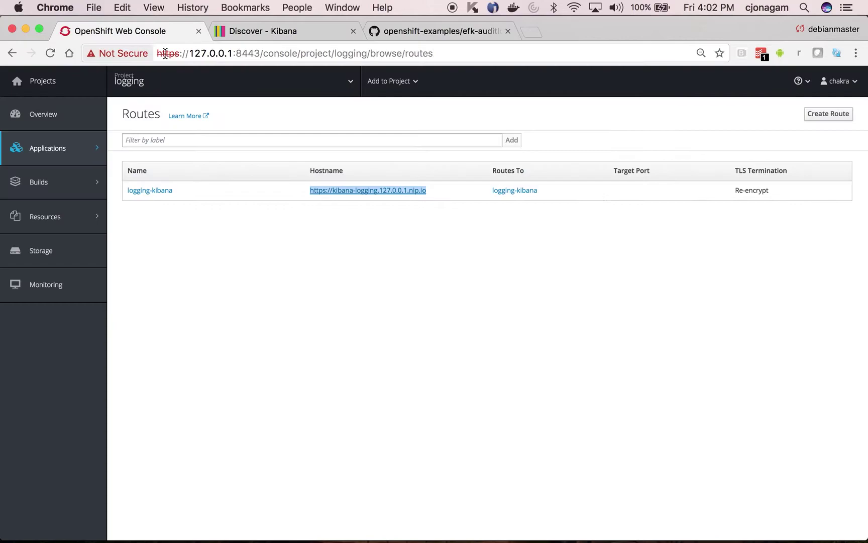
{"action": "left_click", "coordinate": [416, 31]}
{"action": "scroll", "coordinate": [381, 171], "scroll_direction": "up", "scroll_amount": 7}
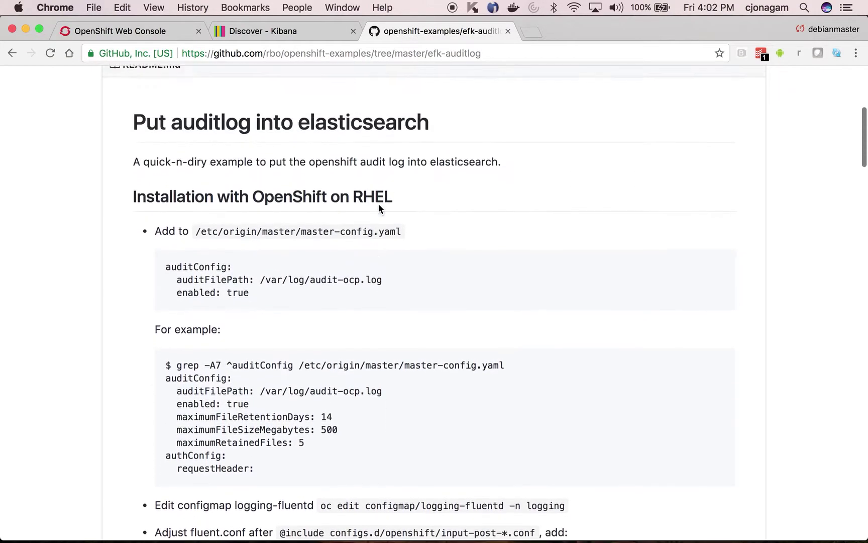
{"action": "scroll", "coordinate": [378, 204], "scroll_direction": "up", "scroll_amount": 1}
{"action": "left_click_drag", "start_coordinate": [196, 242], "coordinate": [402, 242]}
{"action": "left_click", "coordinate": [277, 243]}
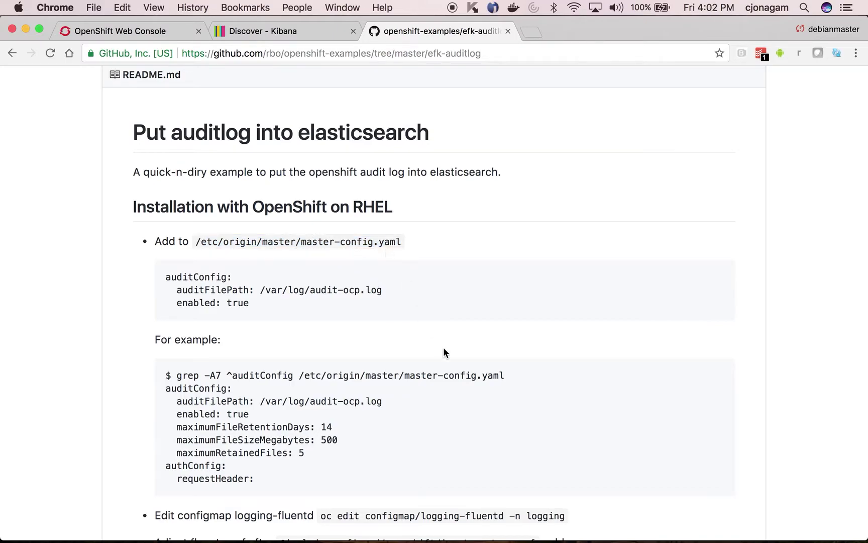
Step: Select the master-config.yaml path on line 25 of the Sublime Text notes
{"action": "key", "text": "super+Tab"}
{"action": "key", "text": "super+Tab"}
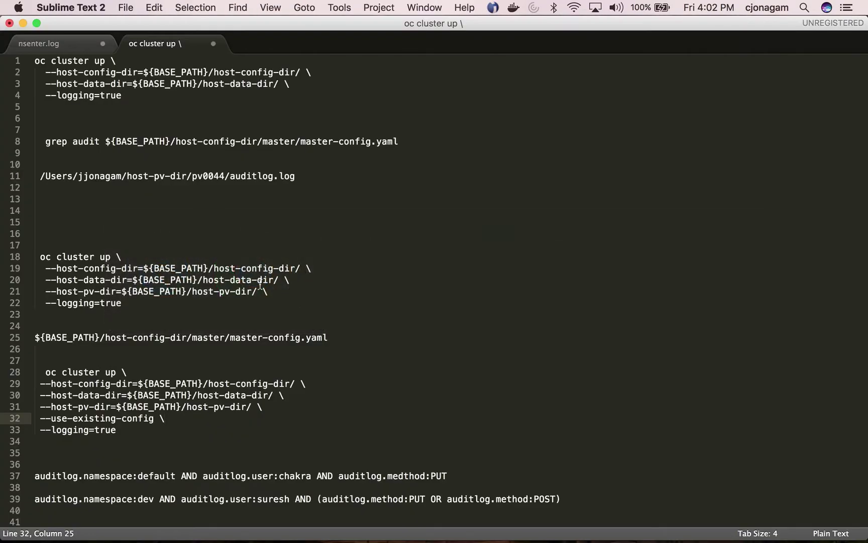
{"action": "scroll", "coordinate": [315, 324], "scroll_direction": "down", "scroll_amount": 1}
{"action": "left_click_drag", "start_coordinate": [317, 327], "coordinate": [5, 326]}
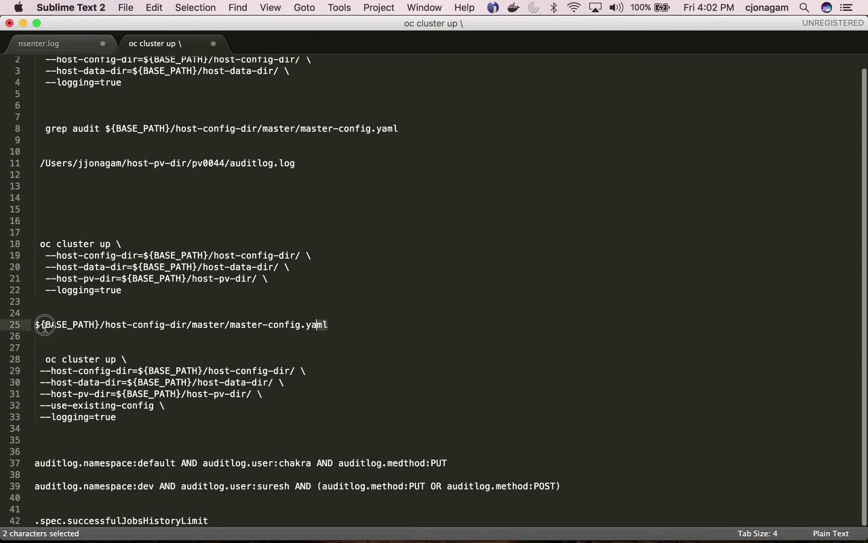
Step: Copy the config path and open master-config.yaml in vim from the terminal
{"action": "key", "text": "super+c"}
{"action": "key", "text": "super+Tab"}
{"action": "key", "text": "super+Tab"}
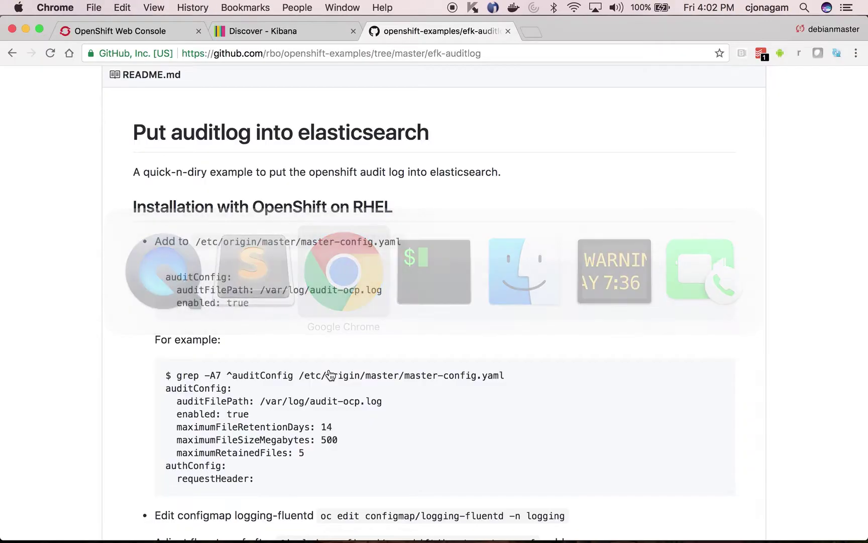
{"action": "key", "text": "super+Tab"}
{"action": "key", "text": "Tab"}
{"action": "key", "text": "Tab"}
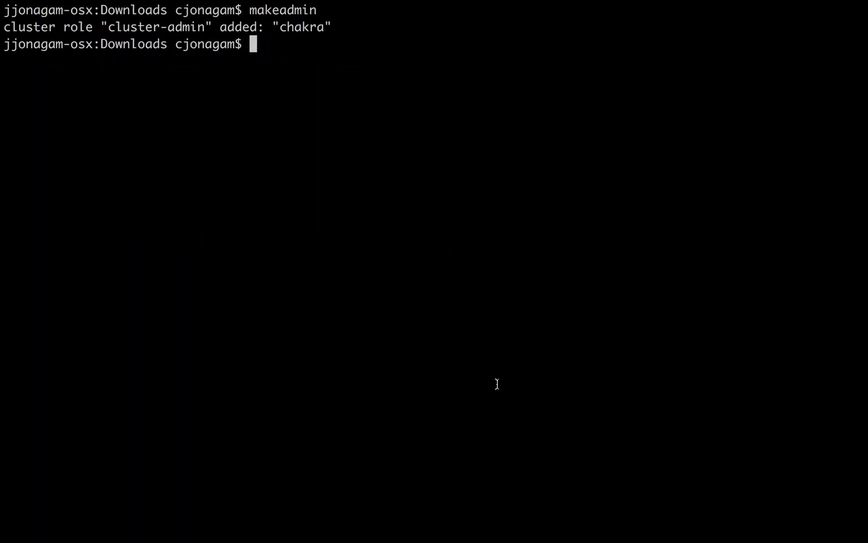
{"action": "type", "text": "vim"}
{"action": "key", "text": "super+v"}
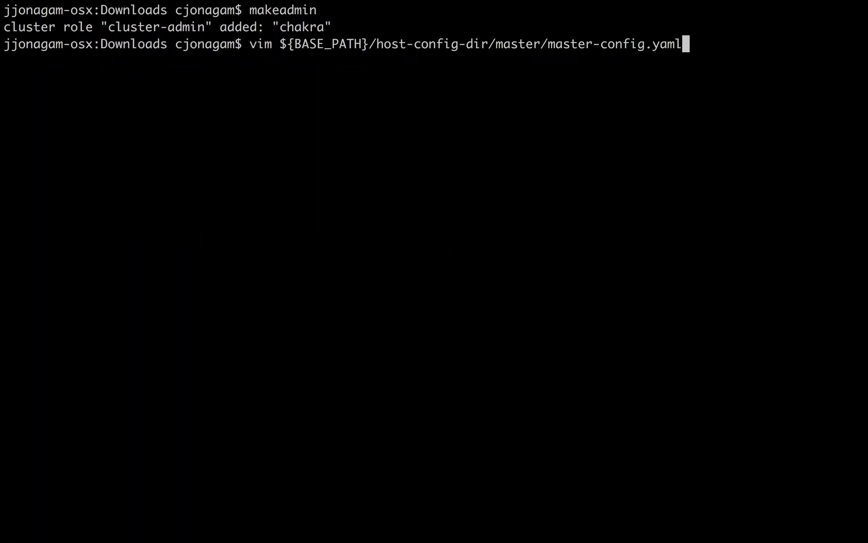
{"action": "key", "text": "Return"}
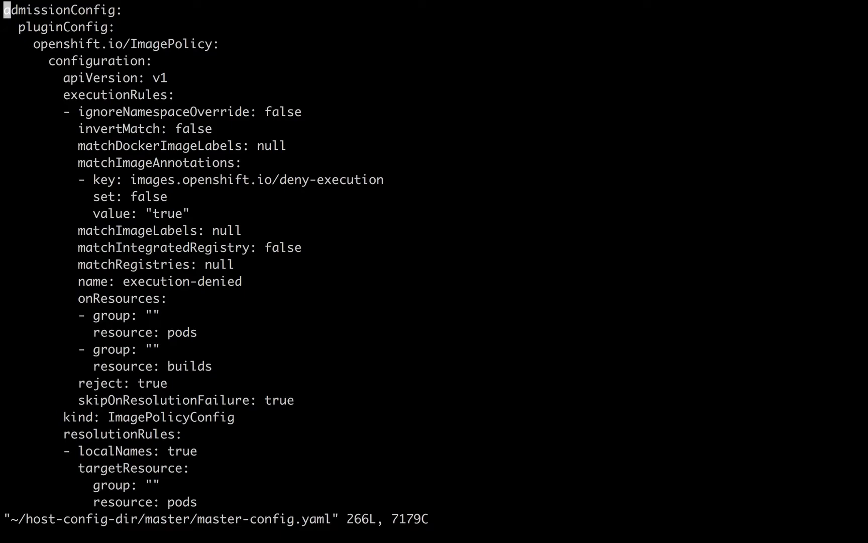
Step: Find the auditConfig section and change its enabled value to true
{"action": "type", "text": "/au"}
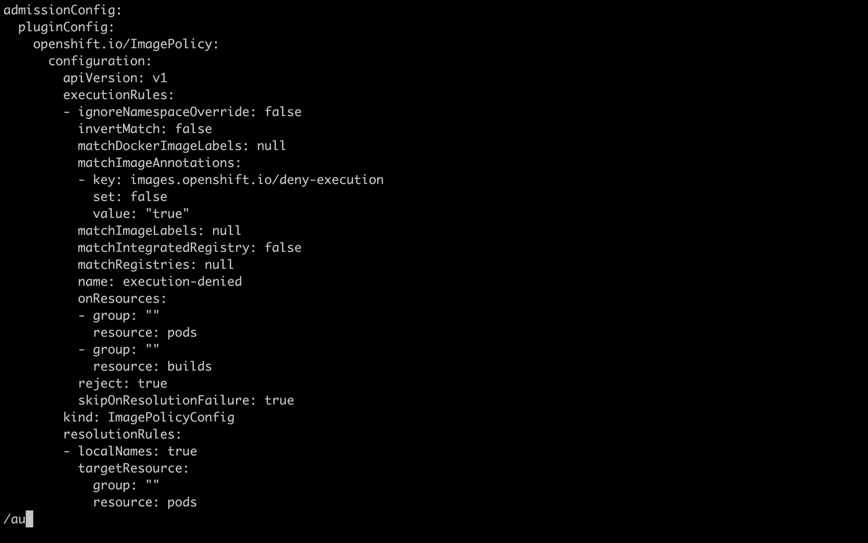
{"action": "type", "text": "ditConfig"}
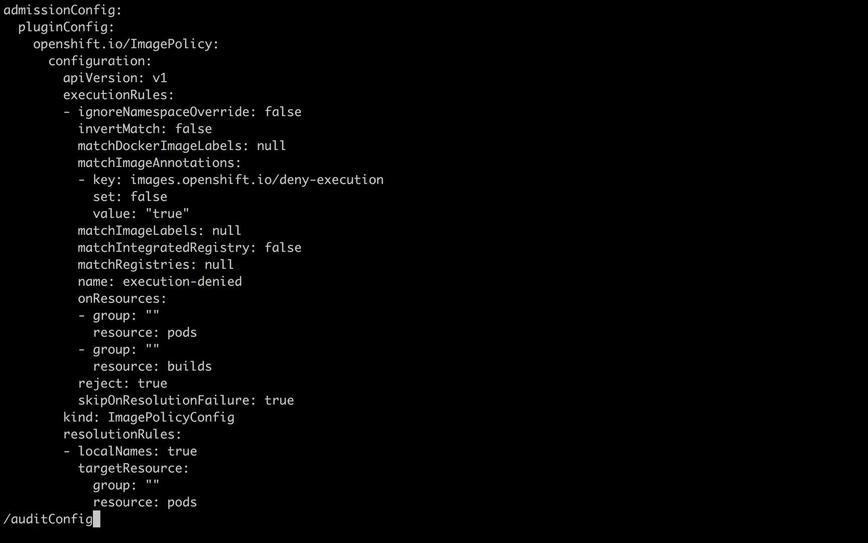
{"action": "key", "text": "Return"}
{"action": "left_click", "coordinate": [22, 247]}
{"action": "key", "text": "j"}
{"action": "key", "text": "j"}
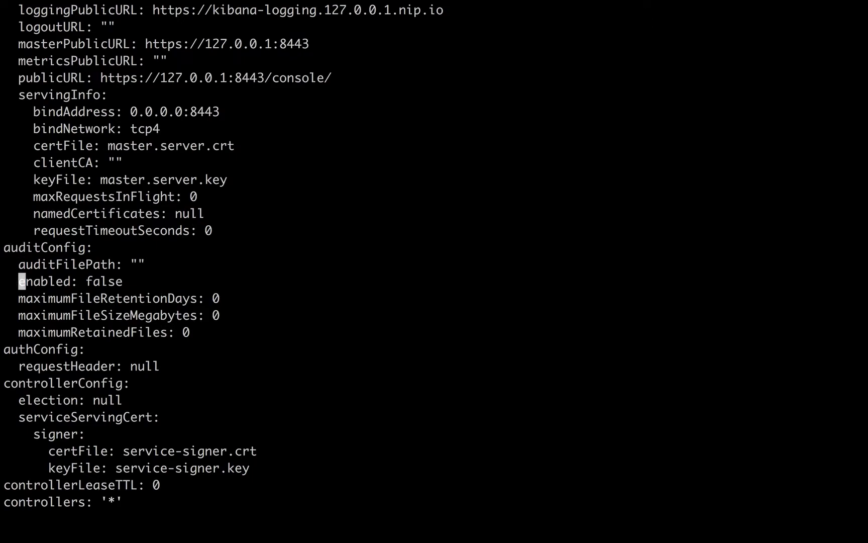
{"action": "key", "text": "l"}
{"action": "key", "text": "l"}
{"action": "key", "text": "l"}
{"action": "key", "text": "l"}
{"action": "key", "text": "l"}
{"action": "key", "text": "l"}
{"action": "key", "text": "l"}
{"action": "key", "text": "l"}
{"action": "key", "text": "l"}
{"action": "key", "text": "shift+d"}
{"action": "type", "text": "atrye"}
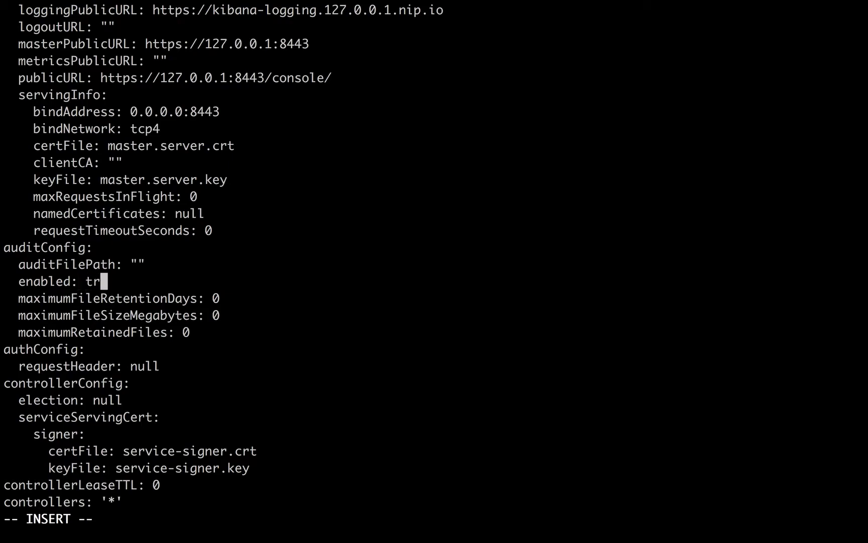
{"action": "key", "text": "BackSpace"}
{"action": "key", "text": "BackSpace"}
{"action": "type", "text": "ue"}
Step: Set auditFilePath to /var/log/audit-ocp.log, copied from the GitHub README
{"action": "key", "text": "Up"}
{"action": "key", "text": "Right"}
{"action": "key", "text": "Right"}
{"action": "key", "text": "Right"}
{"action": "key", "text": "ctrl+Left"}
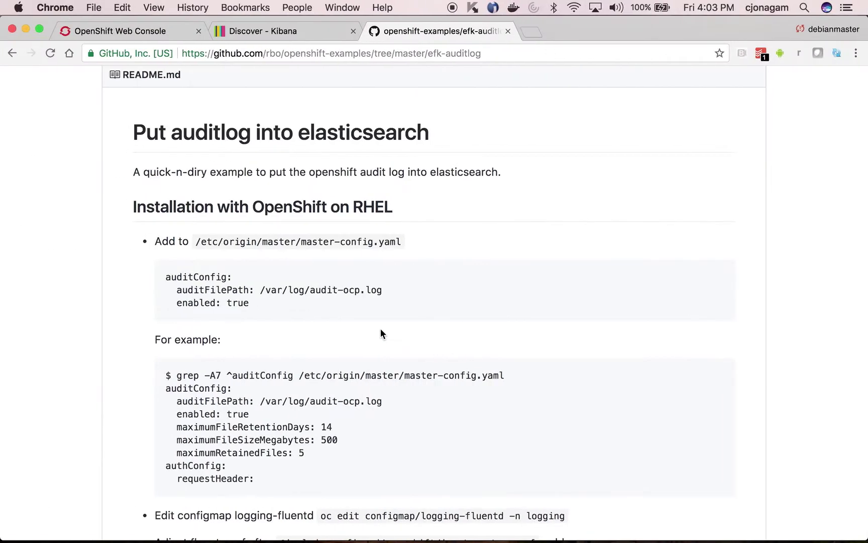
{"action": "left_click_drag", "start_coordinate": [260, 290], "coordinate": [406, 290]}
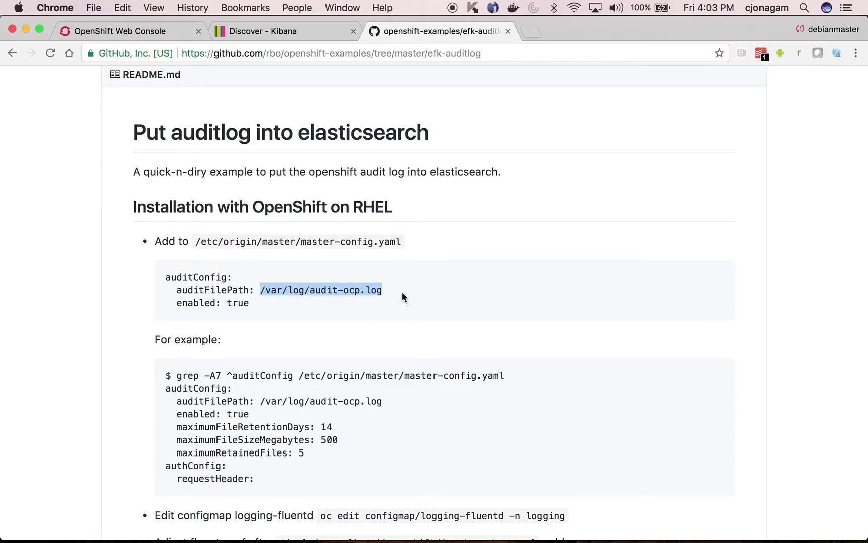
{"action": "key", "text": "ctrl+Right"}
{"action": "key", "text": "super+v"}
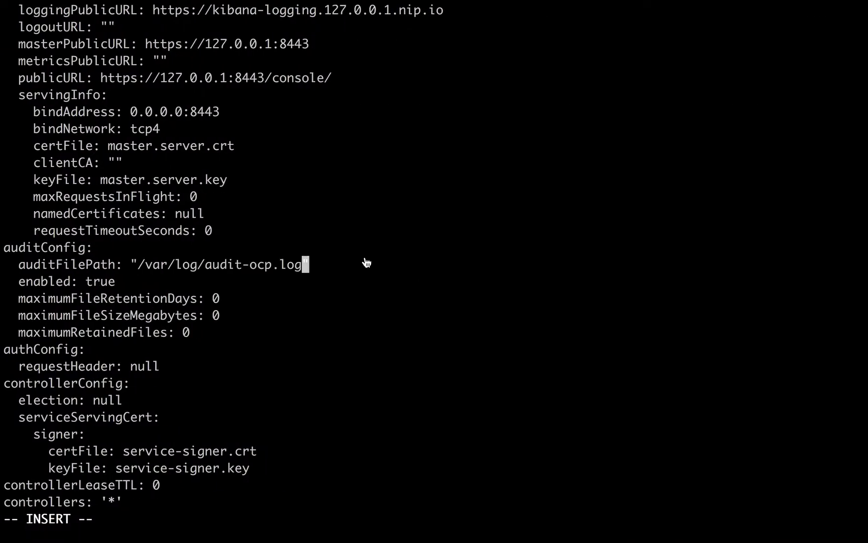
Step: Leave insert mode and save master-config.yaml with :wq
{"action": "key", "text": "Up"}
{"action": "left_click", "coordinate": [305, 264]}
{"action": "key", "text": "Escape"}
{"action": "type", "text": ":wq"}
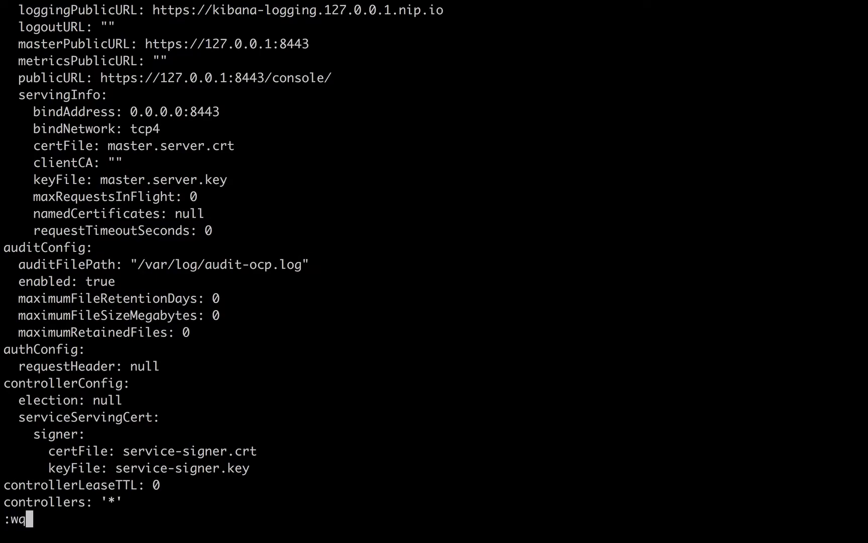
{"action": "key", "text": "Return"}
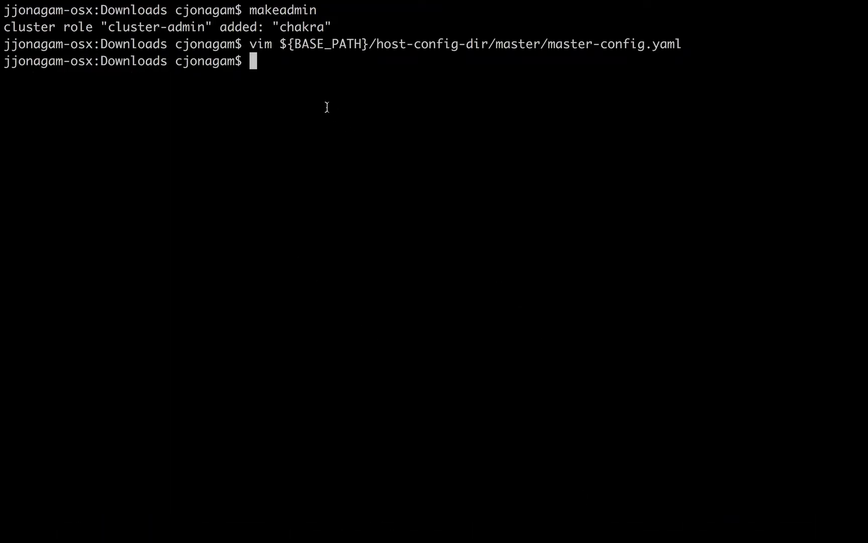
{"action": "type", "text": "systemct"}
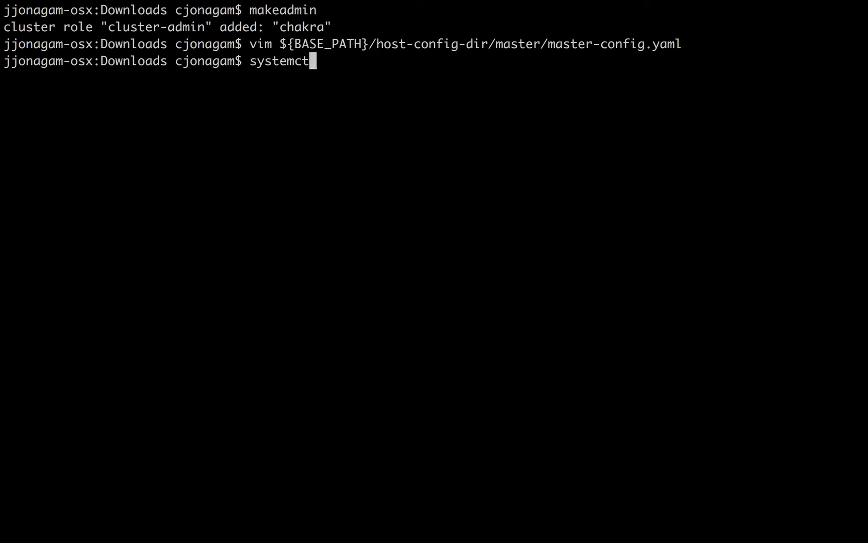
{"action": "type", "text": "l"}
{"action": "type", "text": "restart "}
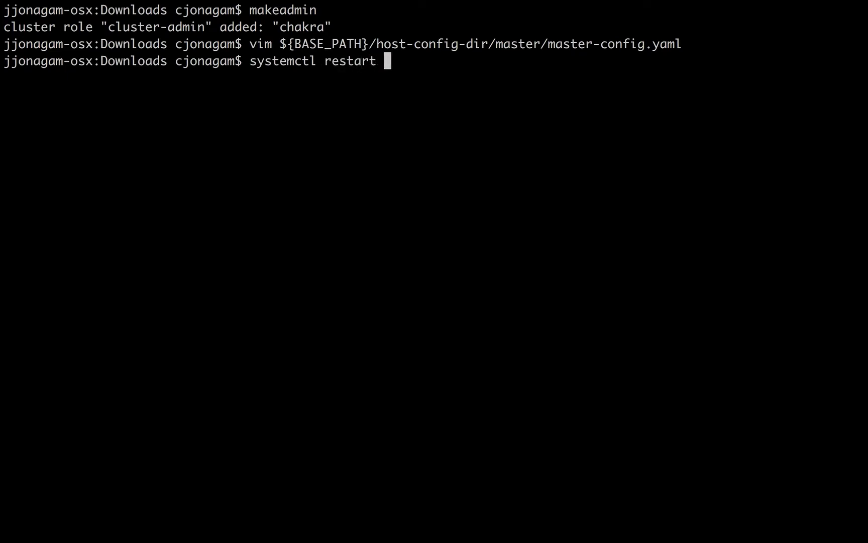
{"action": "type", "text": "atomic"}
{"action": "key", "text": "BackSpace"}
{"action": "key", "text": "BackSpace"}
{"action": "type", "text": "mic"}
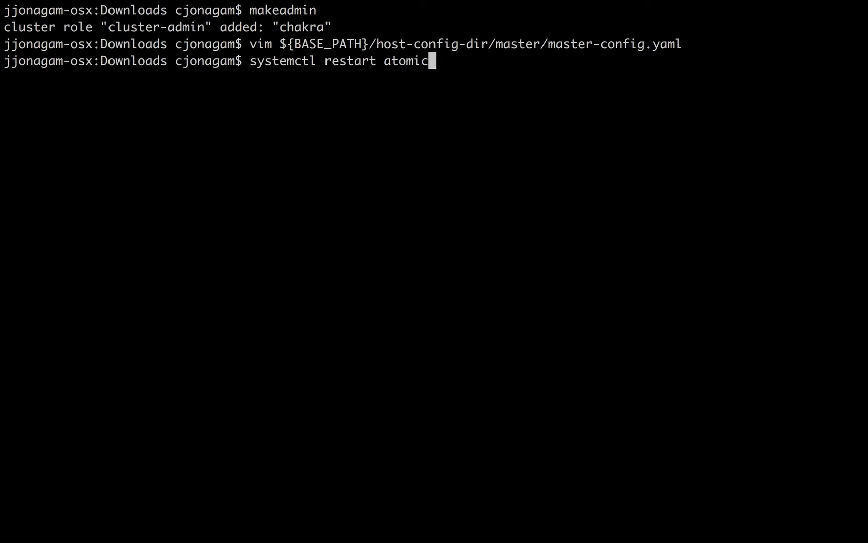
{"action": "type", "text": "-openshift-master"}
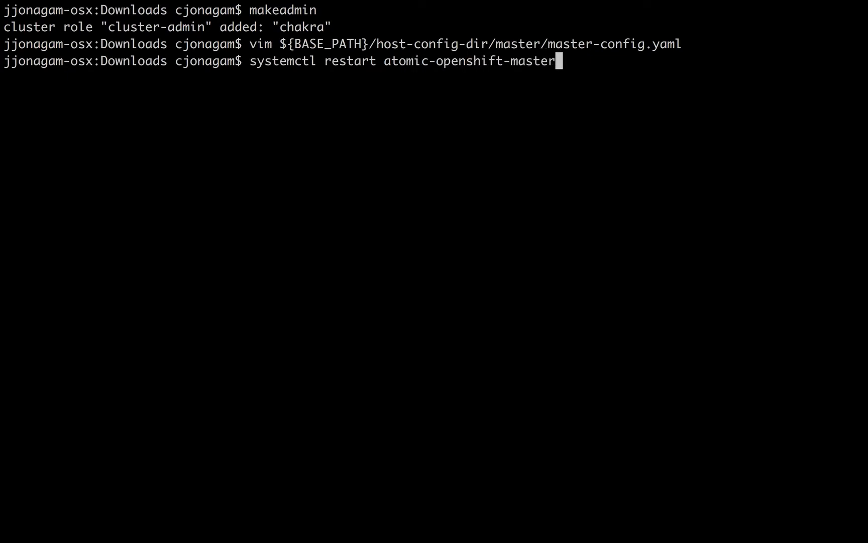
{"action": "type", "text": "-api"}
{"action": "key", "text": "BackSpace"}
{"action": "key", "text": "BackSpace"}
{"action": "key", "text": "BackSpace"}
{"action": "key", "text": "BackSpace"}
{"action": "key", "text": "BackSpace"}
{"action": "key", "text": "BackSpace"}
{"action": "key", "text": "BackSpace"}
{"action": "key", "text": "BackSpace"}
{"action": "key", "text": "BackSpace"}
{"action": "key", "text": "BackSpace"}
{"action": "key", "text": "BackSpace"}
{"action": "key", "text": "BackSpace"}
{"action": "key", "text": "BackSpace"}
{"action": "key", "text": "BackSpace"}
{"action": "key", "text": "BackSpace"}
{"action": "key", "text": "BackSpace"}
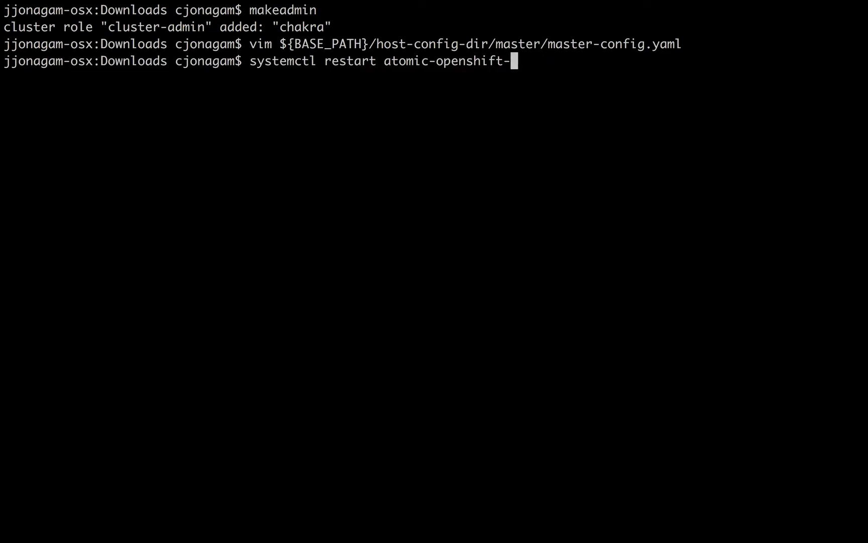
{"action": "key", "text": "BackSpace"}
{"action": "key", "text": "BackSpace"}
{"action": "key", "text": "BackSpace"}
{"action": "key", "text": "BackSpace"}
{"action": "key", "text": "BackSpace"}
{"action": "key", "text": "BackSpace"}
{"action": "key", "text": "BackSpace"}
{"action": "key", "text": "BackSpace"}
{"action": "key", "text": "BackSpace"}
{"action": "key", "text": "BackSpace"}
{"action": "key", "text": "BackSpace"}
{"action": "key", "text": "BackSpace"}
{"action": "key", "text": "BackSpace"}
{"action": "key", "text": "BackSpace"}
{"action": "key", "text": "BackSpace"}
{"action": "key", "text": "BackSpace"}
{"action": "key", "text": "BackSpace"}
{"action": "key", "text": "BackSpace"}
{"action": "key", "text": "BackSpace"}
{"action": "key", "text": "BackSpace"}
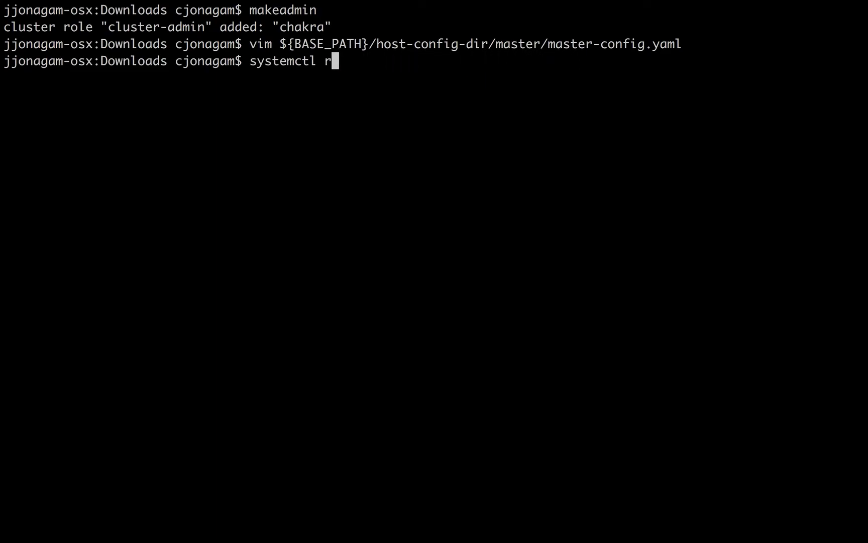
{"action": "key", "text": "BackSpace"}
{"action": "key", "text": "BackSpace"}
{"action": "key", "text": "BackSpace"}
{"action": "key", "text": "BackSpace"}
{"action": "key", "text": "BackSpace"}
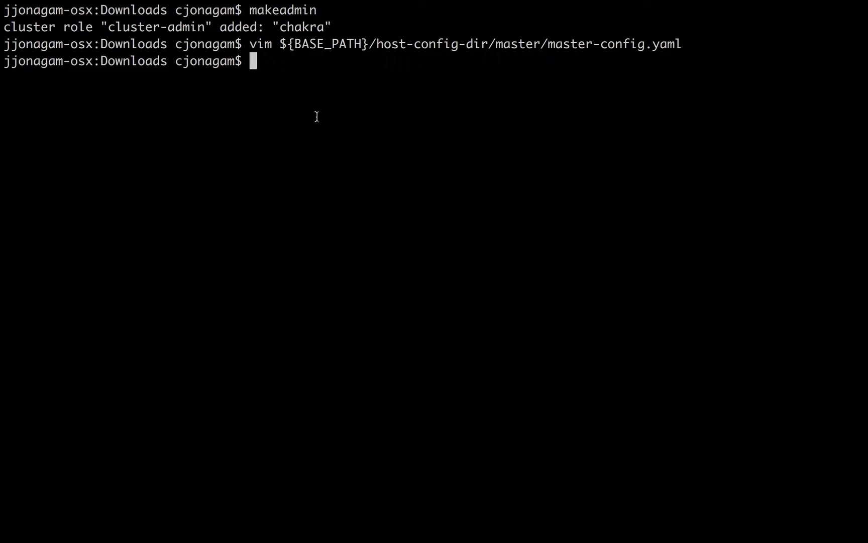
{"action": "mouse_move", "coordinate": [605, 541]}
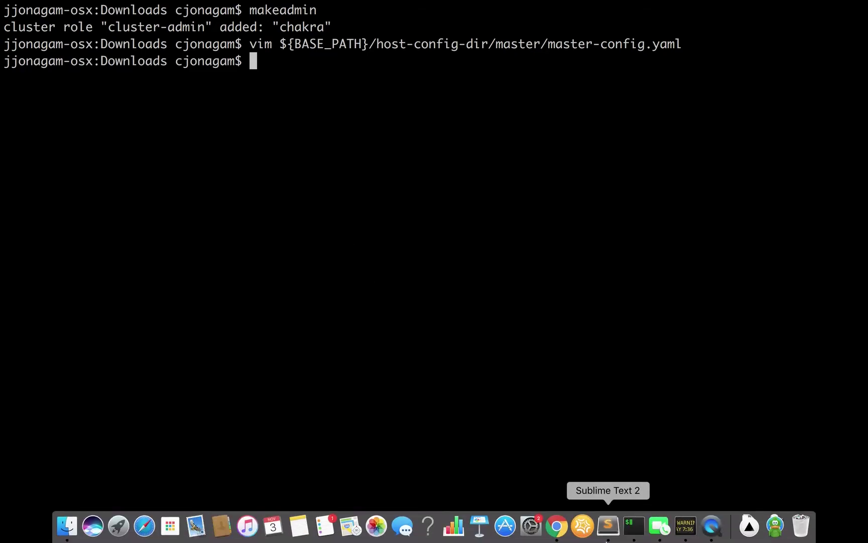
Step: Stop the cluster with oc cluster down, then run oc cluster up --use-existing-config --logging=true
{"action": "type", "text": "o"}
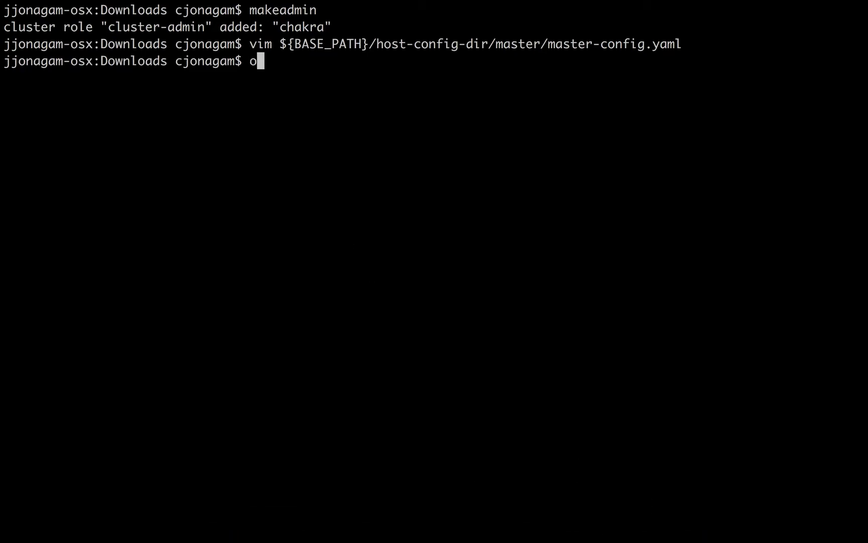
{"action": "type", "text": "c cluster down"}
{"action": "key", "text": "Return"}
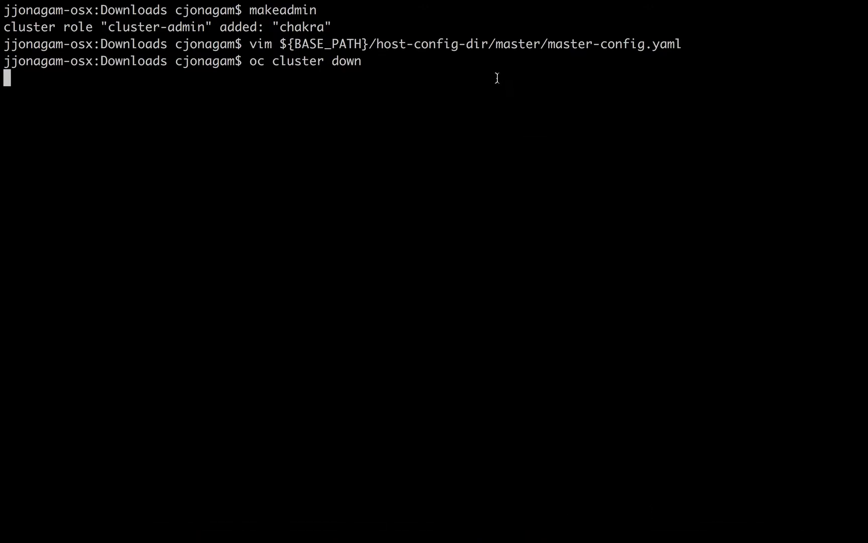
{"action": "left_click", "coordinate": [605, 525]}
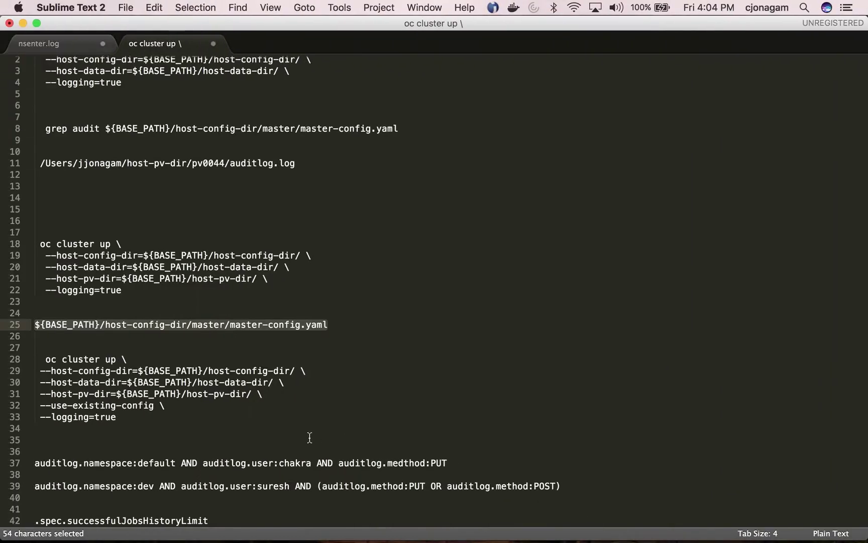
{"action": "left_click_drag", "start_coordinate": [217, 418], "coordinate": [25, 358]}
{"action": "key", "text": "super+c"}
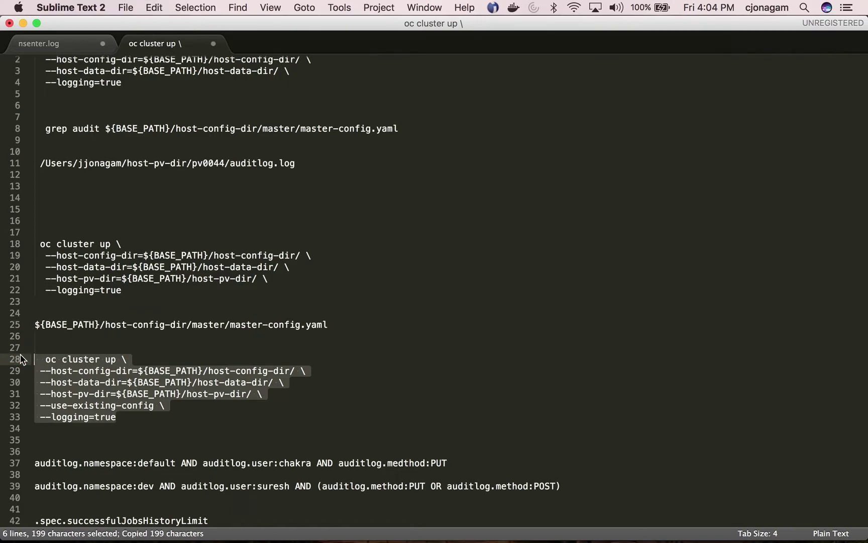
{"action": "key", "text": "super+Tab"}
{"action": "key", "text": "super+v"}
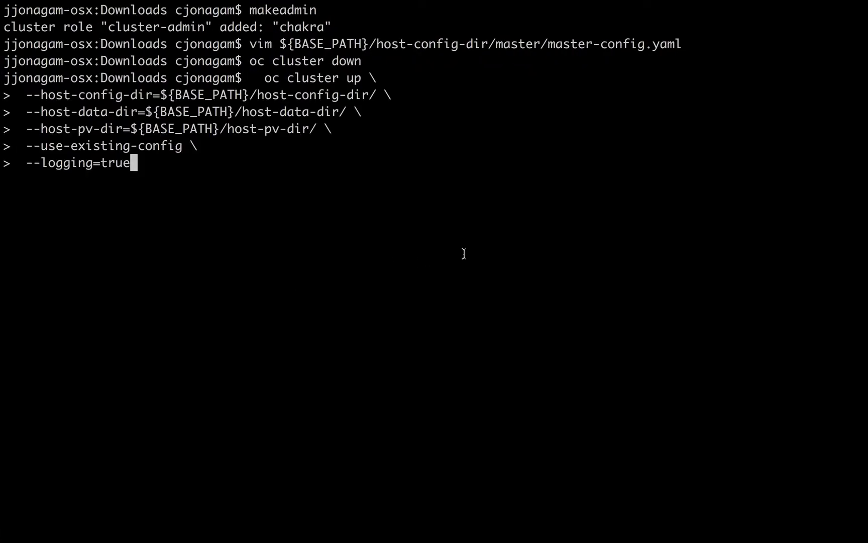
{"action": "key", "text": "Return"}
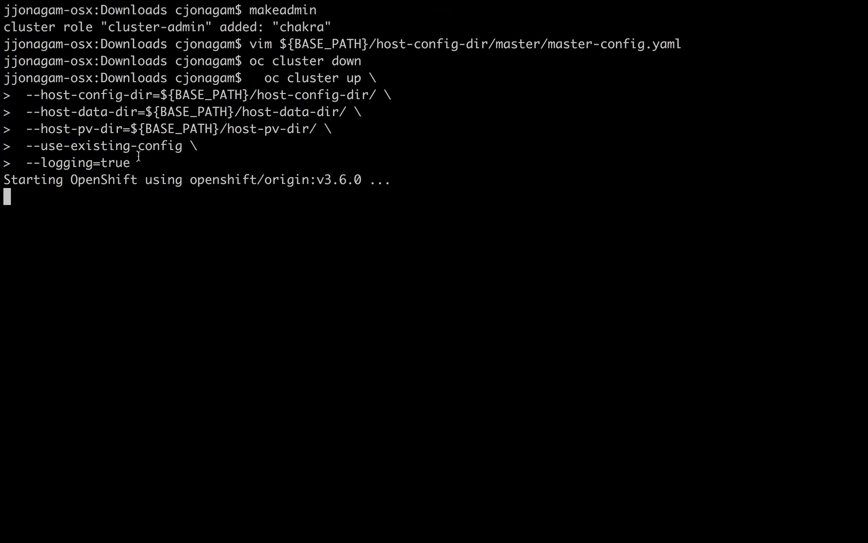
Step: Highlight the --use-existing-config option and the earlier master-config.yaml edit command in the terminal
{"action": "left_click_drag", "start_coordinate": [29, 146], "coordinate": [185, 146]}
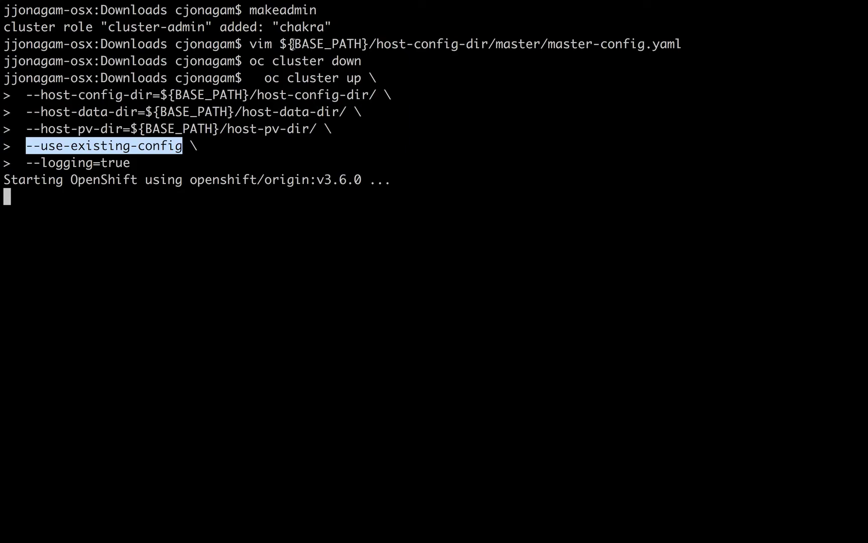
{"action": "left_click_drag", "start_coordinate": [252, 43], "coordinate": [681, 45]}
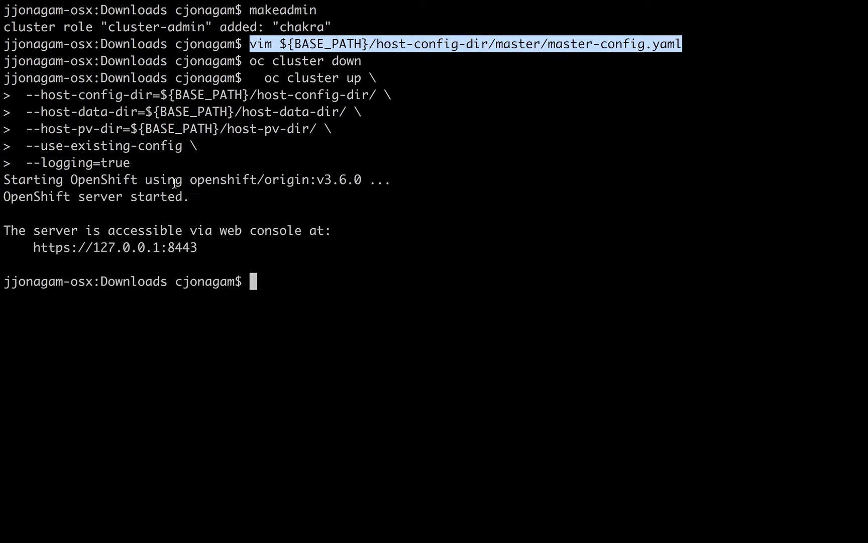
{"action": "key", "text": "super+Tab"}
{"action": "key", "text": "super+Tab"}
Step: Glance at the Kibana Discover tab and reload the OpenShift routes page, then return to GitHub
{"action": "key", "text": "Tab"}
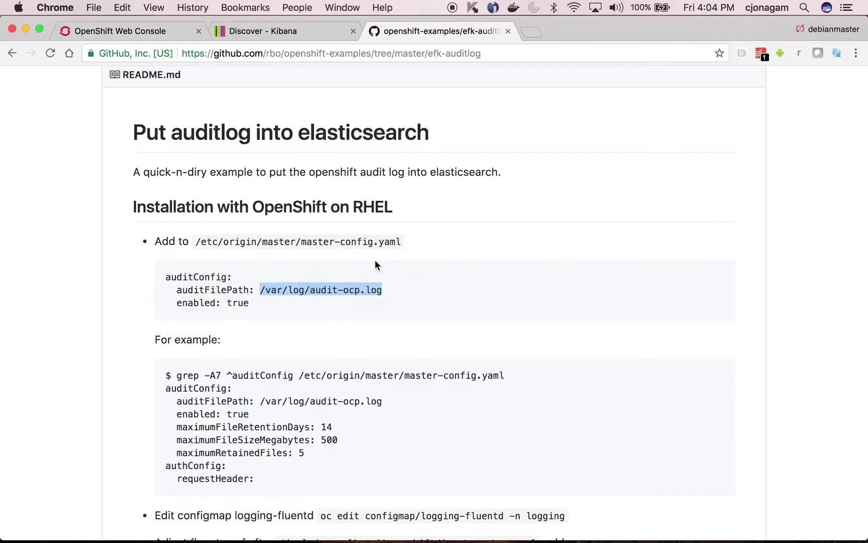
{"action": "left_click", "coordinate": [270, 29]}
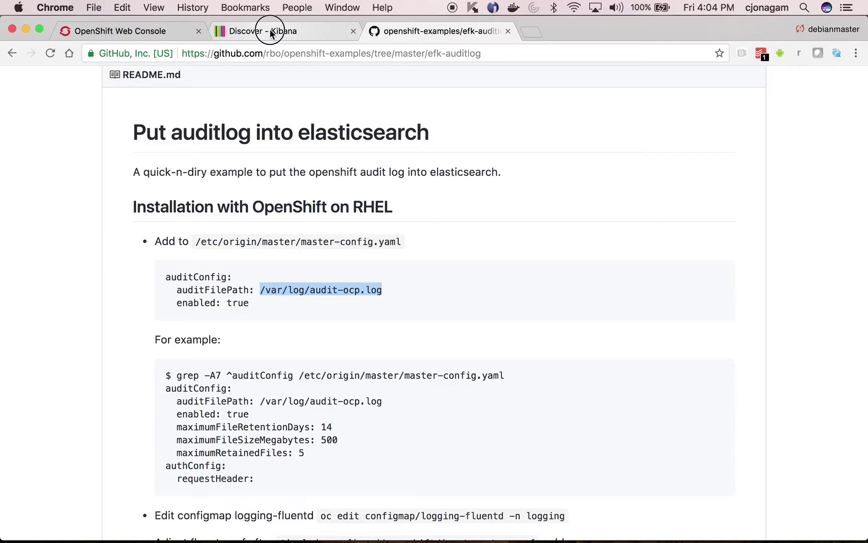
{"action": "left_click", "coordinate": [124, 30]}
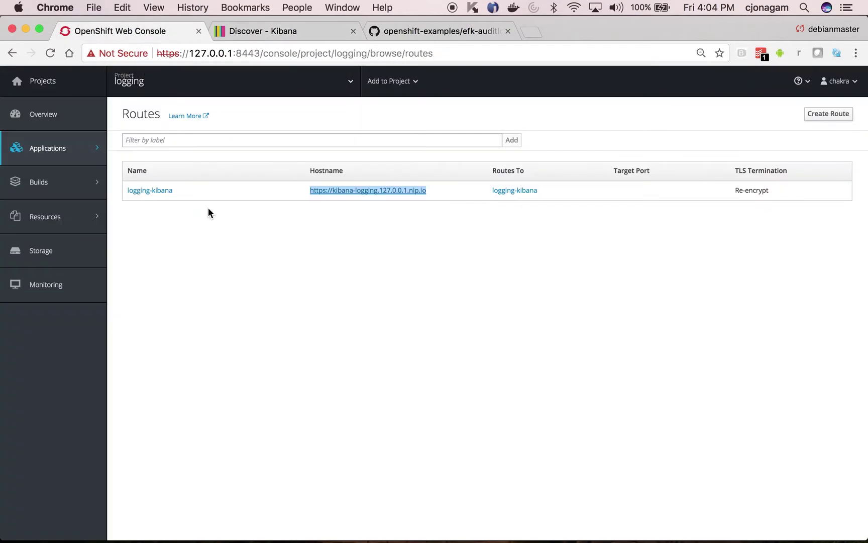
{"action": "key", "text": "super+r"}
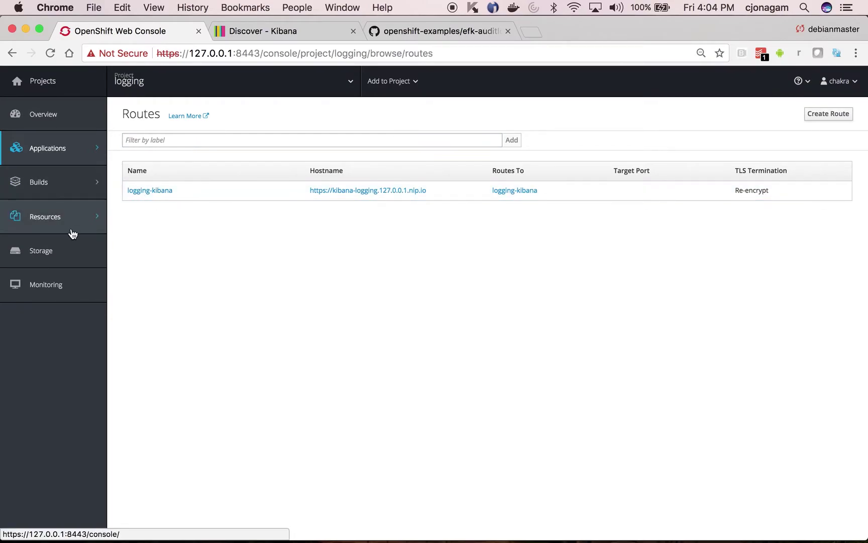
{"action": "left_click", "coordinate": [421, 31]}
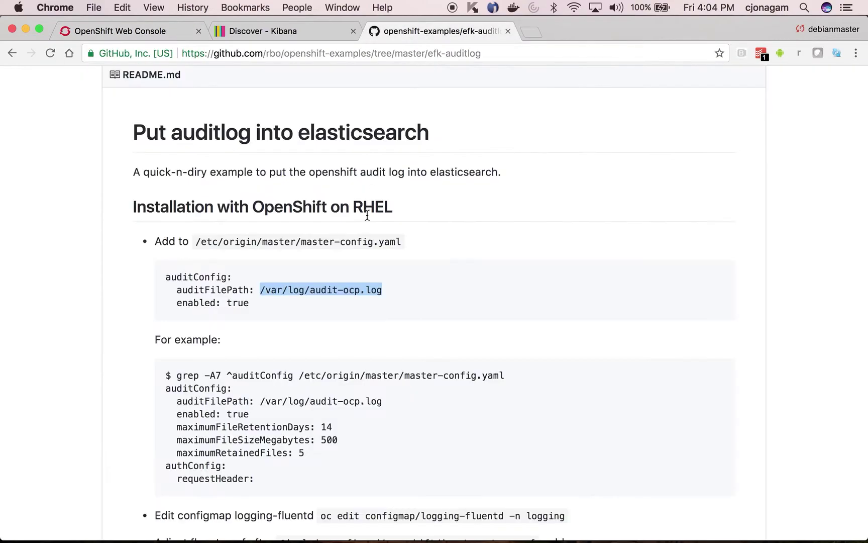
{"action": "scroll", "coordinate": [323, 302], "scroll_direction": "down", "scroll_amount": 1}
{"action": "left_click", "coordinate": [277, 213]}
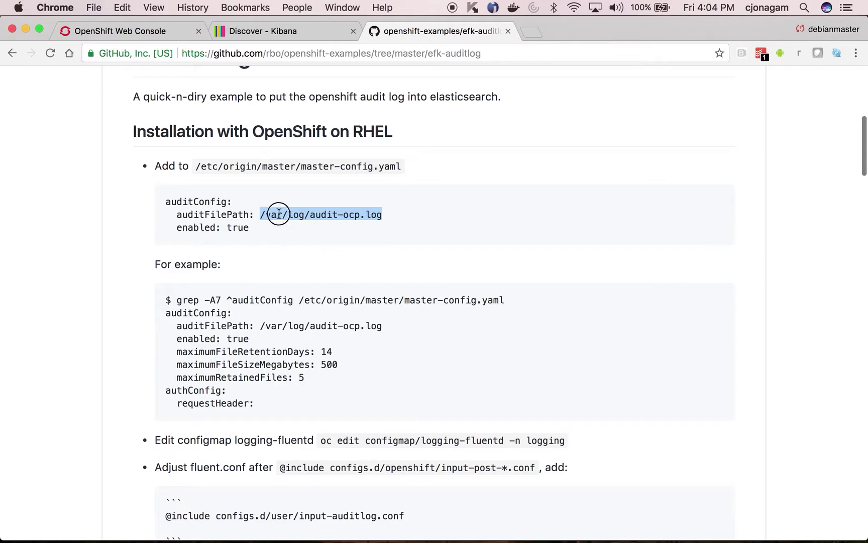
{"action": "left_click_drag", "start_coordinate": [261, 214], "coordinate": [393, 217]}
{"action": "scroll", "coordinate": [241, 281], "scroll_direction": "down", "scroll_amount": 5}
{"action": "scroll", "coordinate": [241, 286], "scroll_direction": "down", "scroll_amount": 1}
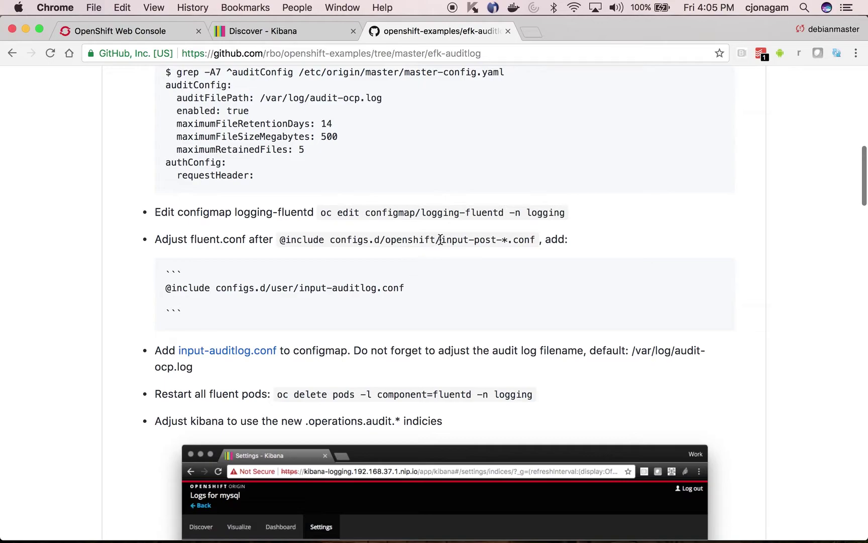
{"action": "left_click_drag", "start_coordinate": [165, 287], "coordinate": [410, 302]}
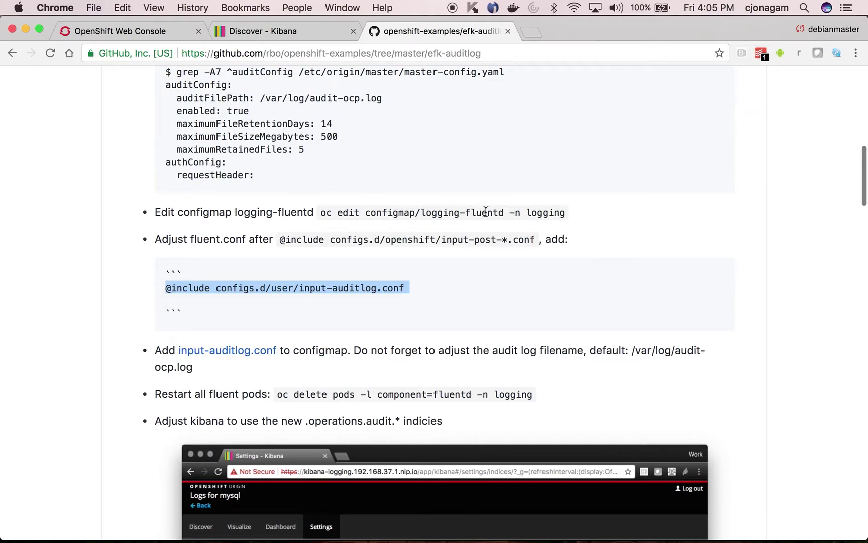
Step: Open the logging project's logging-fluentd config map and its Actions menu
{"action": "left_click", "coordinate": [165, 31]}
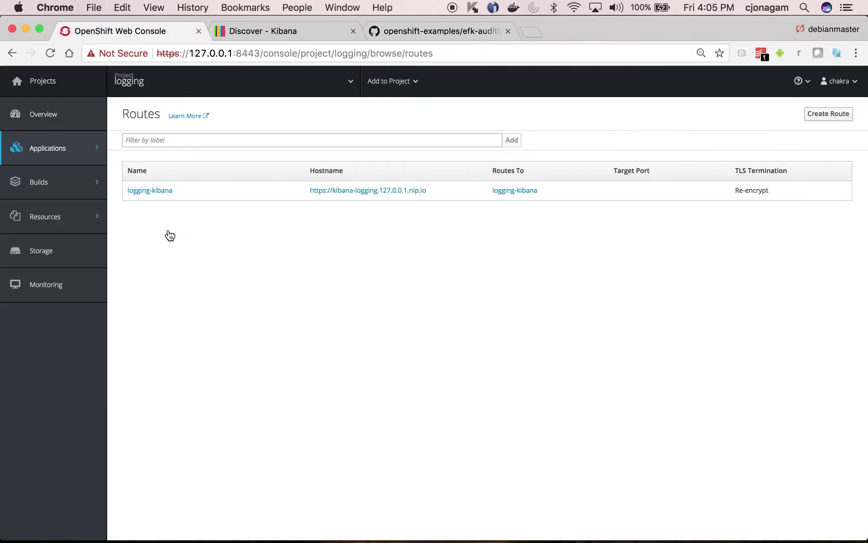
{"action": "left_click", "coordinate": [227, 84]}
{"action": "left_click", "coordinate": [227, 85]}
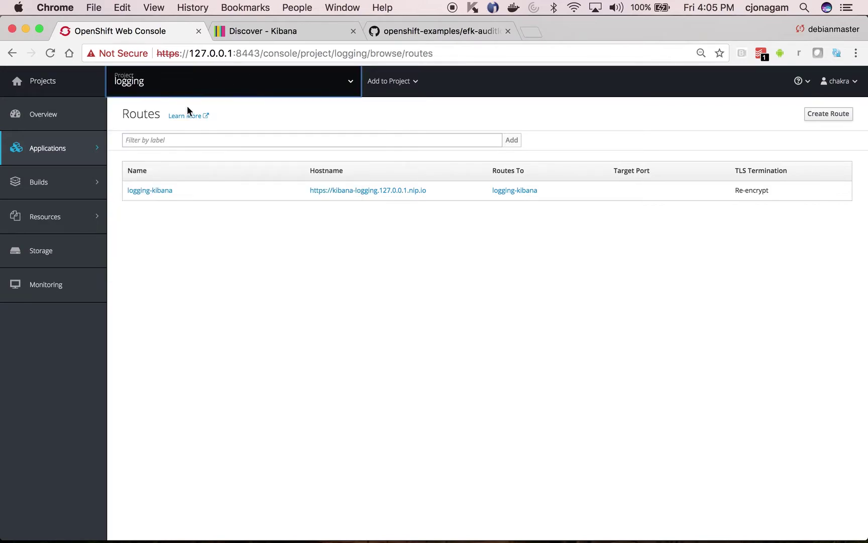
{"action": "mouse_move", "coordinate": [85, 215]}
{"action": "left_click", "coordinate": [149, 258]}
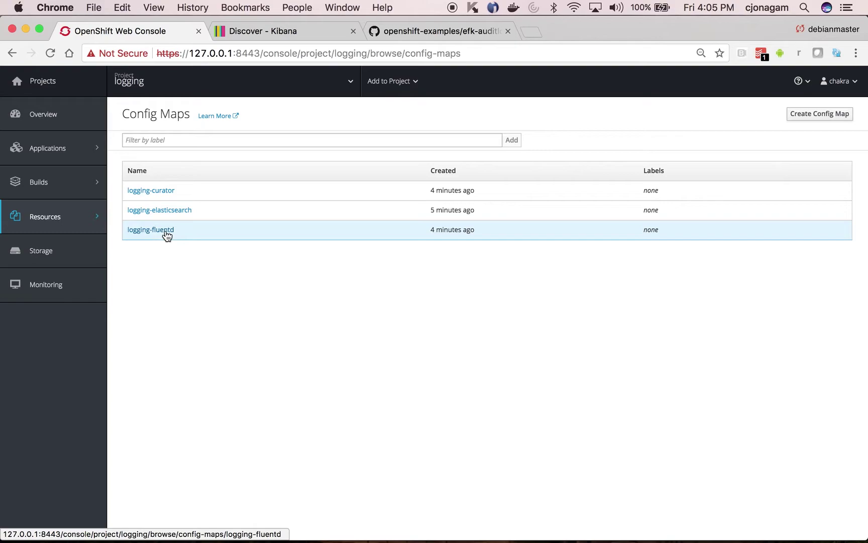
{"action": "left_click", "coordinate": [168, 233]}
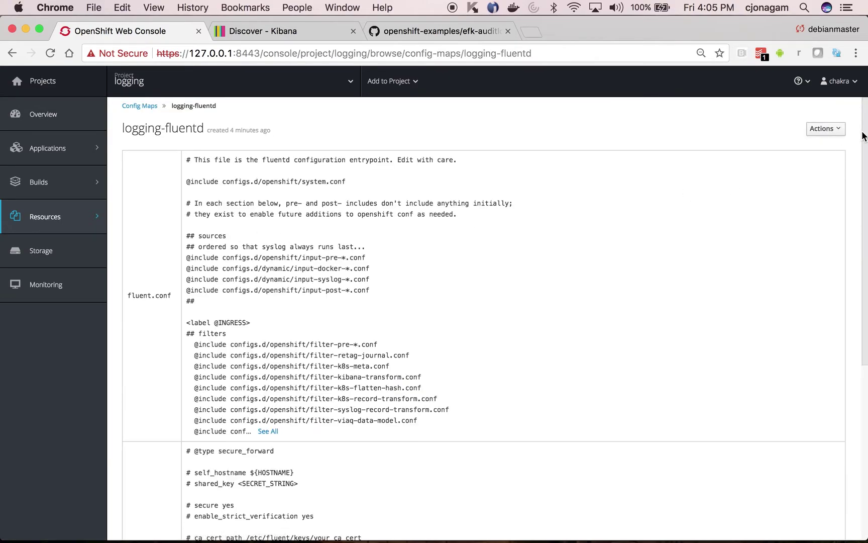
{"action": "left_click", "coordinate": [822, 129]}
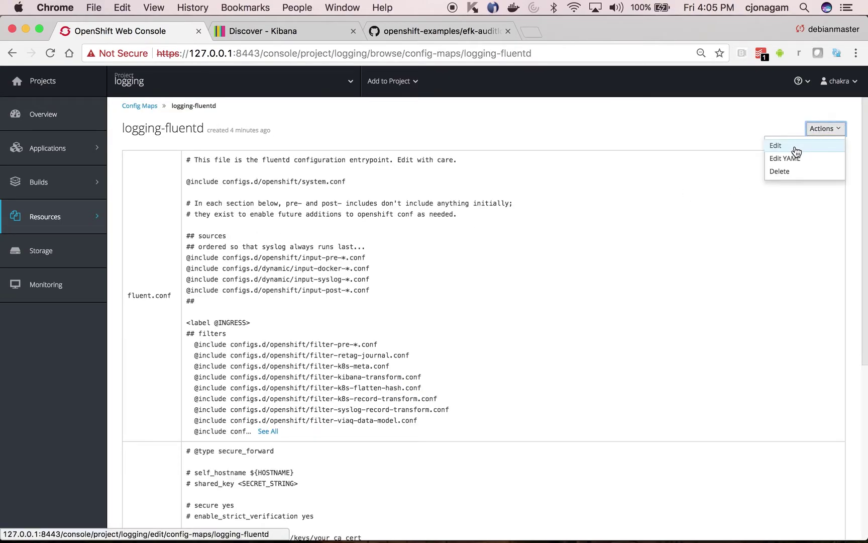
{"action": "left_click", "coordinate": [796, 147]}
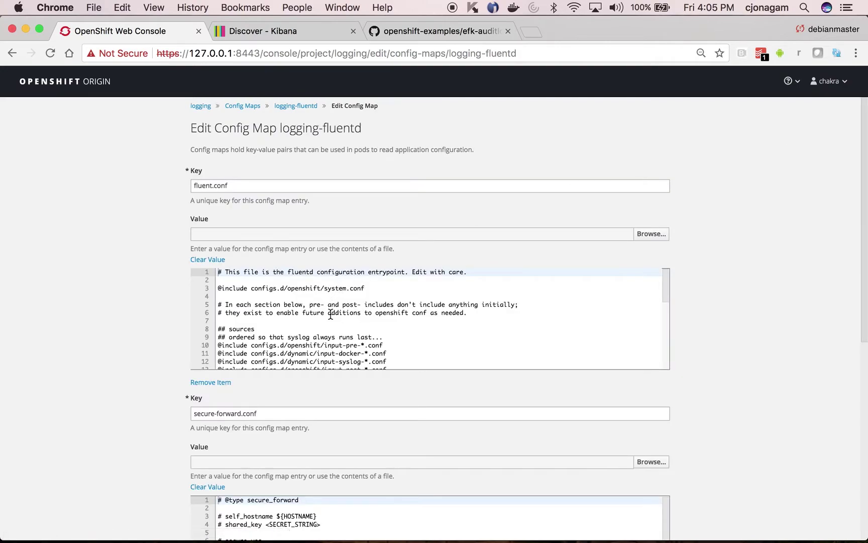
{"action": "scroll", "coordinate": [331, 314], "scroll_direction": "down", "scroll_amount": 3}
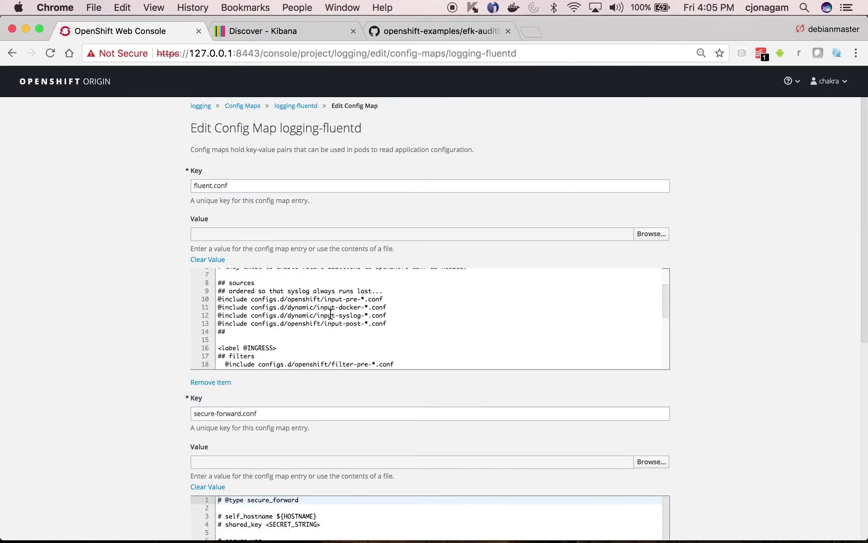
{"action": "left_click", "coordinate": [393, 319]}
{"action": "left_click", "coordinate": [413, 39]}
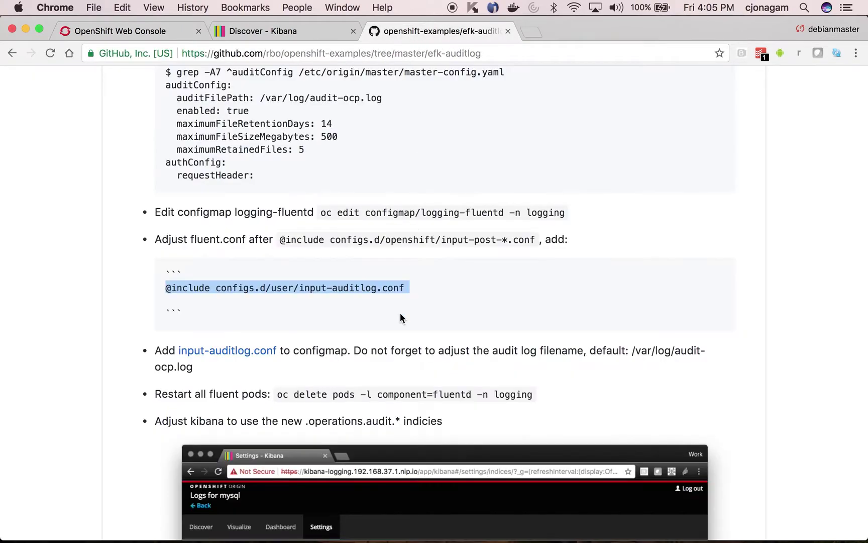
{"action": "left_click", "coordinate": [167, 287]}
{"action": "left_click", "coordinate": [526, 294], "text": "shift"}
{"action": "left_click", "coordinate": [289, 32]}
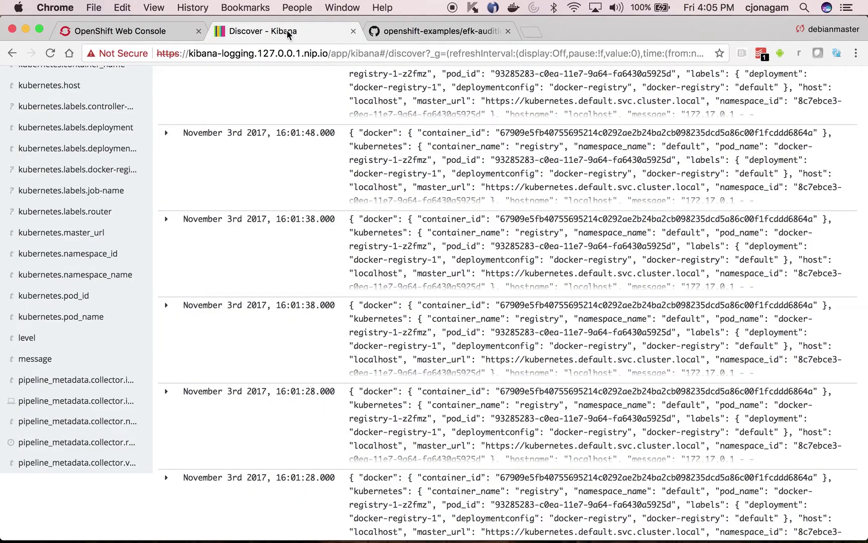
{"action": "left_click", "coordinate": [166, 35]}
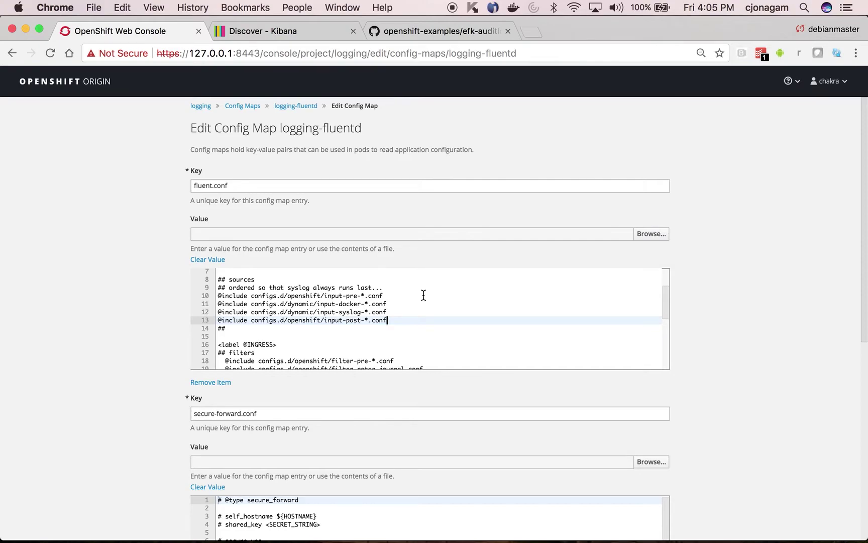
{"action": "key", "text": "Return"}
{"action": "key", "text": "super+v"}
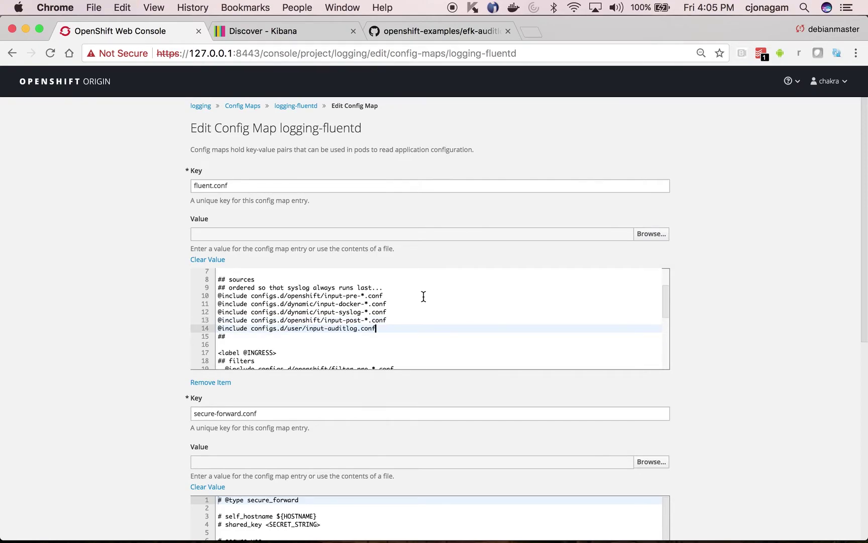
{"action": "double_click", "coordinate": [343, 328]}
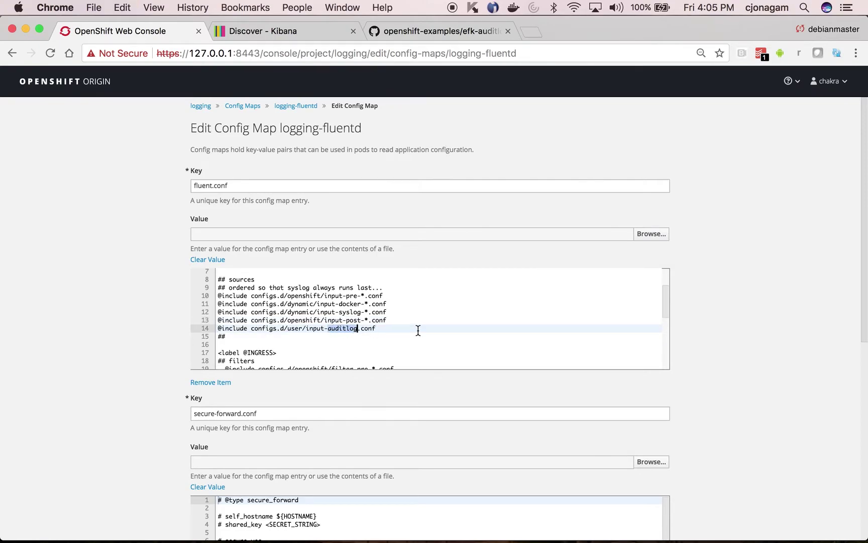
{"action": "left_click", "coordinate": [384, 328]}
Step: Add a new config map entry with the key input-auditlog.conf
{"action": "scroll", "coordinate": [721, 349], "scroll_direction": "down", "scroll_amount": 7}
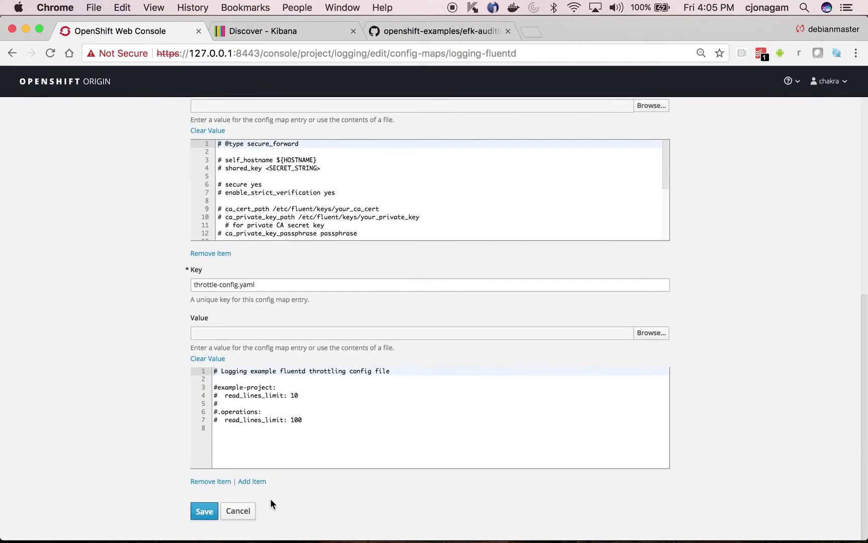
{"action": "left_click", "coordinate": [252, 481]}
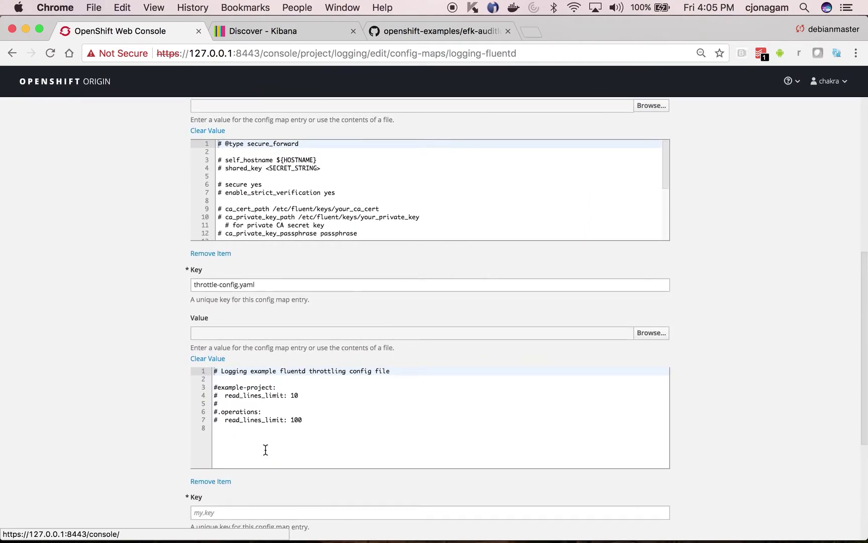
{"action": "left_click", "coordinate": [421, 36]}
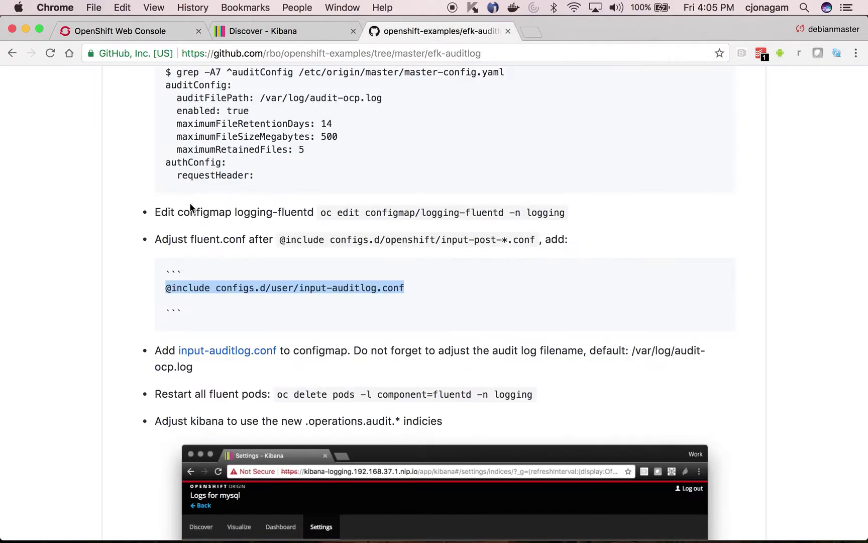
{"action": "right_click", "coordinate": [244, 358]}
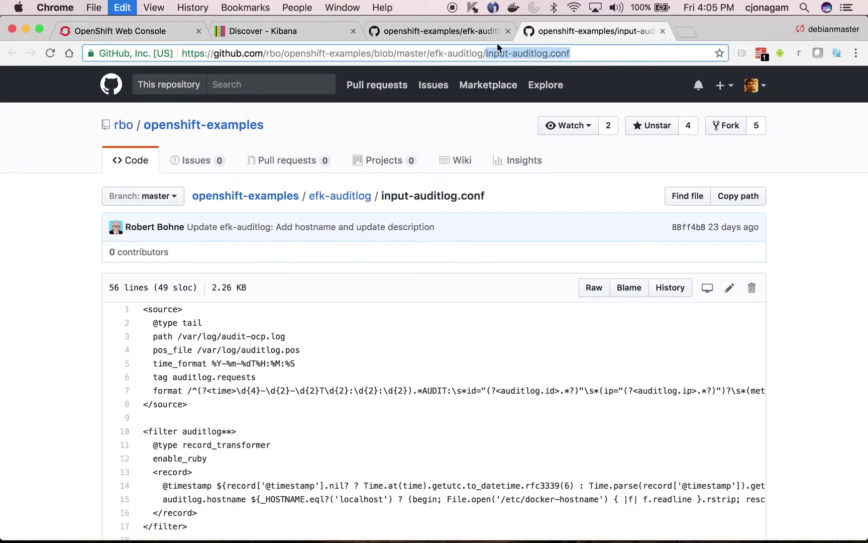
{"action": "left_click", "coordinate": [177, 30]}
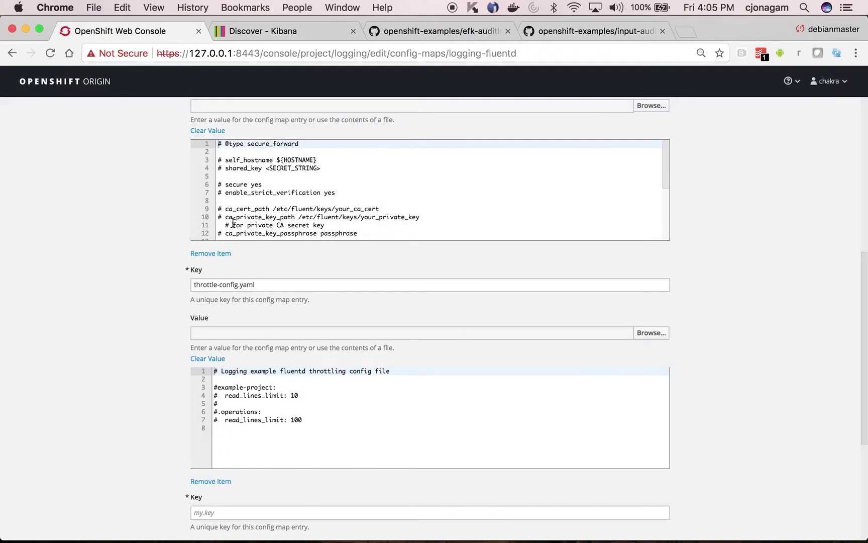
{"action": "left_click", "coordinate": [217, 512]}
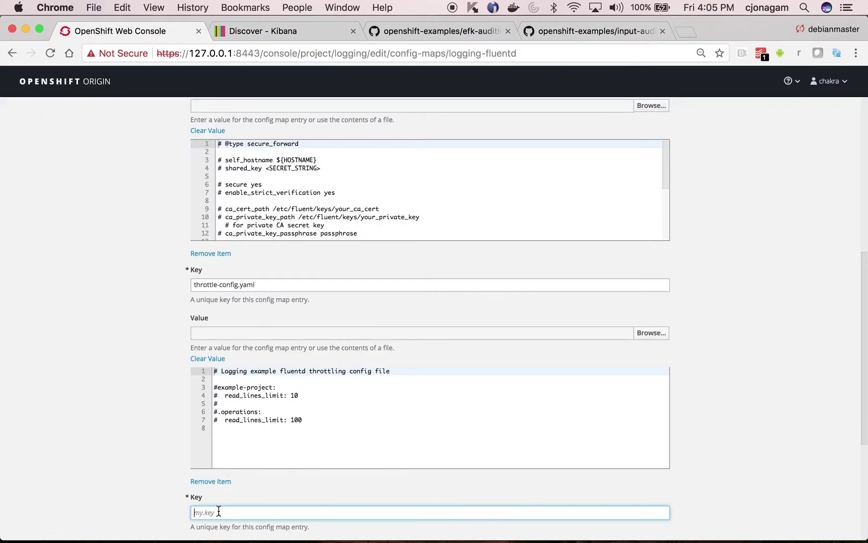
{"action": "key", "text": "super+v"}
Step: Fill the entry's value with the raw input-auditlog.conf text copied from GitHub
{"action": "left_click", "coordinate": [563, 36]}
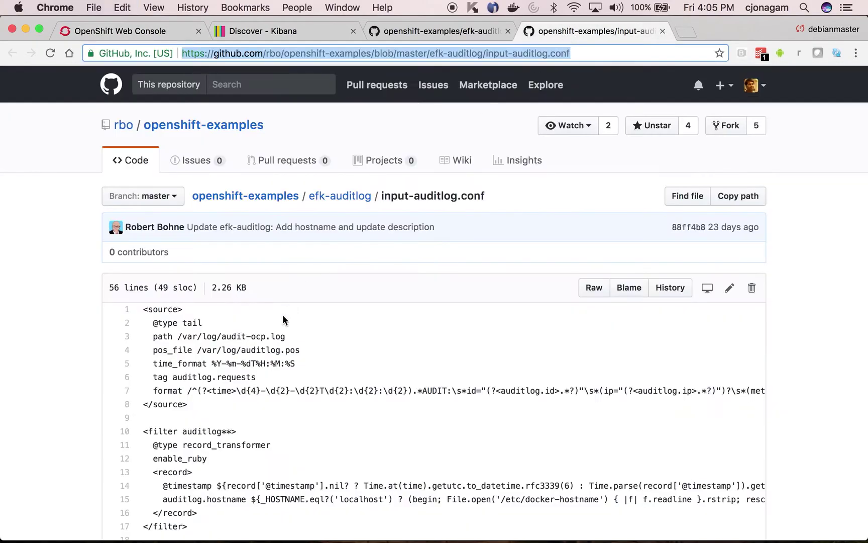
{"action": "scroll", "coordinate": [283, 320], "scroll_direction": "down", "scroll_amount": 3}
{"action": "left_click", "coordinate": [594, 173]}
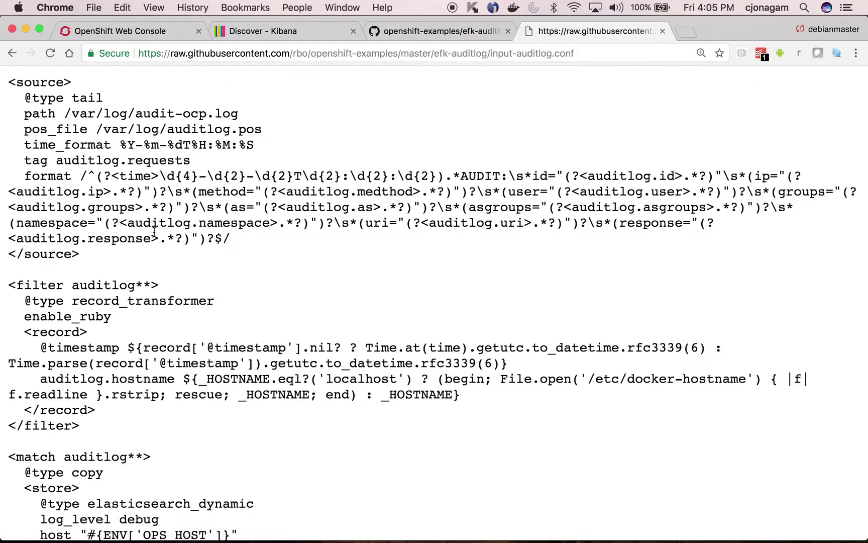
{"action": "key", "text": "super+a"}
{"action": "left_click", "coordinate": [170, 30]}
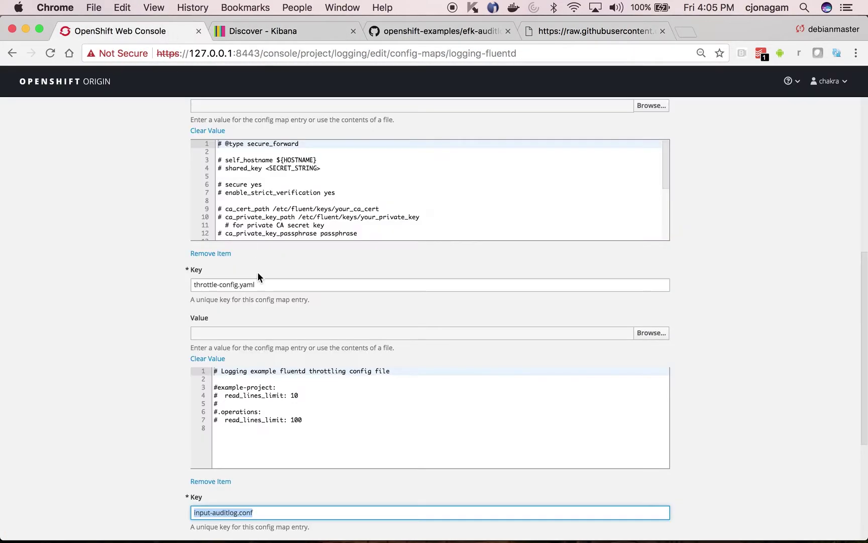
{"action": "scroll", "coordinate": [128, 377], "scroll_direction": "down", "scroll_amount": 5}
{"action": "left_click", "coordinate": [300, 399]}
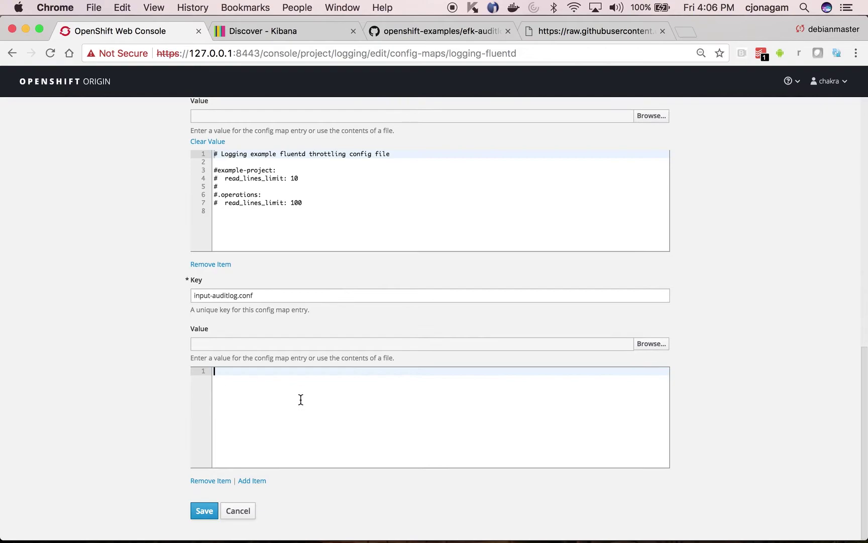
{"action": "key", "text": "super+v"}
Step: Save the logging-fluentd config map and return to the logging overview
{"action": "scroll", "coordinate": [90, 444], "scroll_direction": "down", "scroll_amount": 1}
{"action": "left_click", "coordinate": [204, 509]}
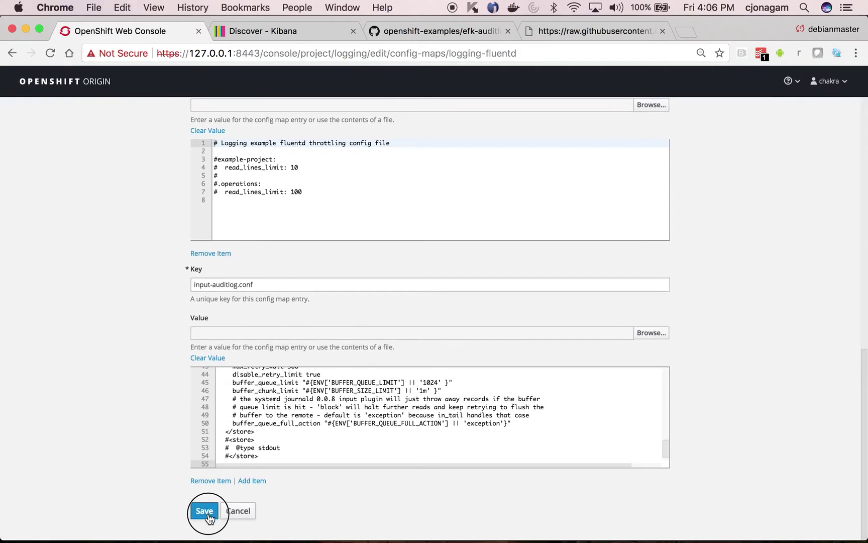
{"action": "left_click", "coordinate": [75, 124]}
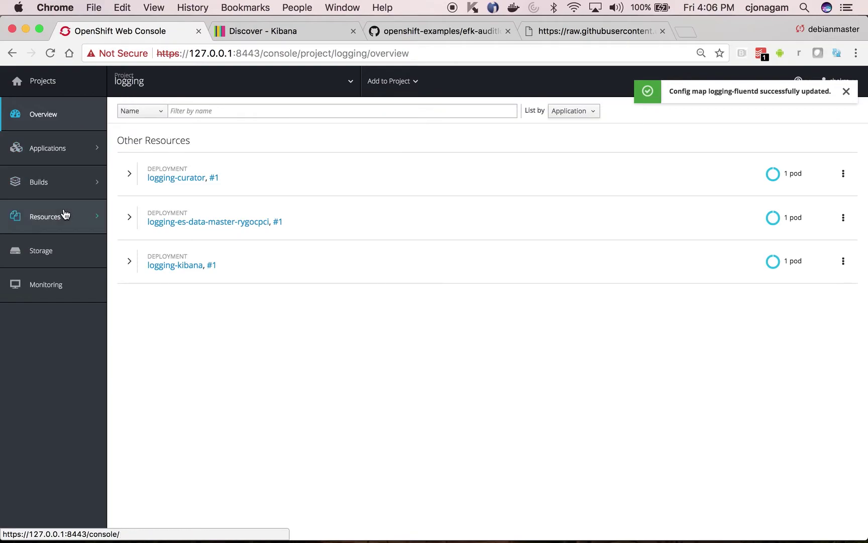
Step: Open the logging project's pods list from Applications > Pods
{"action": "mouse_move", "coordinate": [69, 161]}
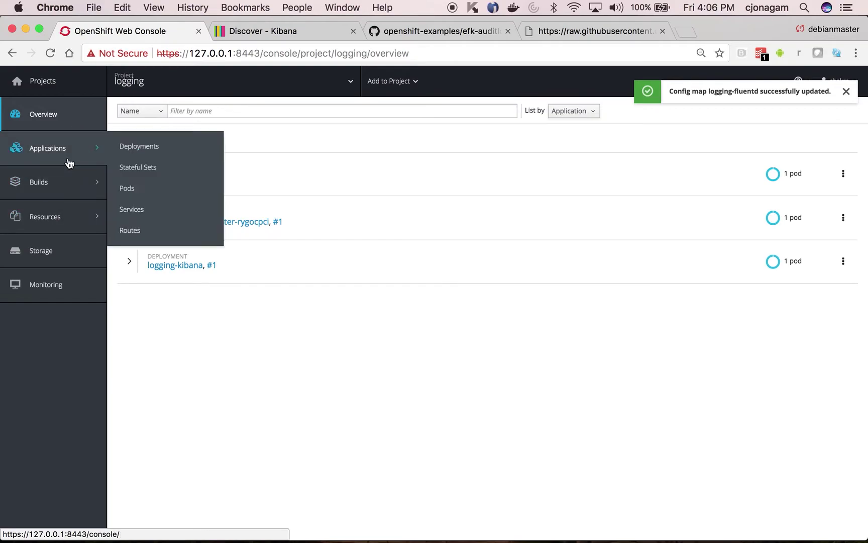
{"action": "left_click", "coordinate": [145, 154]}
{"action": "left_click", "coordinate": [79, 126]}
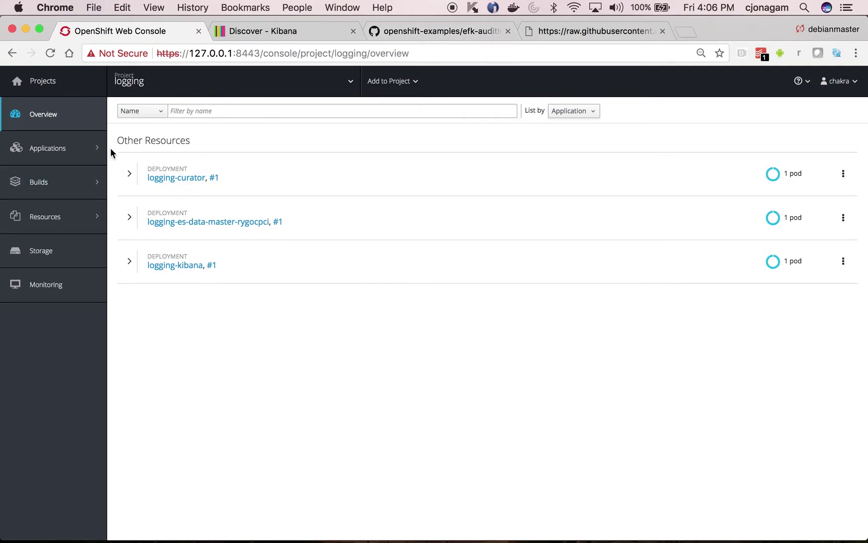
{"action": "mouse_move", "coordinate": [103, 147]}
{"action": "left_click", "coordinate": [127, 188]}
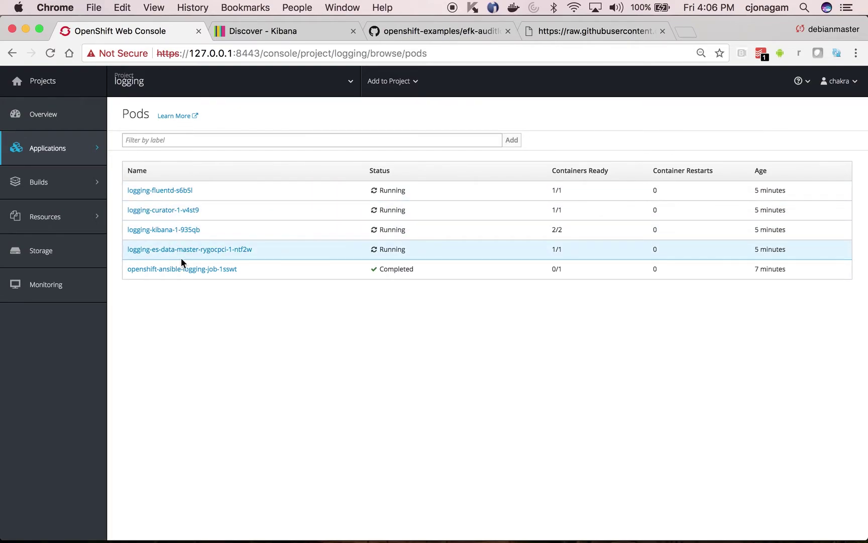
Step: Select 'oc delete pods -l component=fluentd -n logging' in the GitHub guide
{"action": "left_click", "coordinate": [468, 35]}
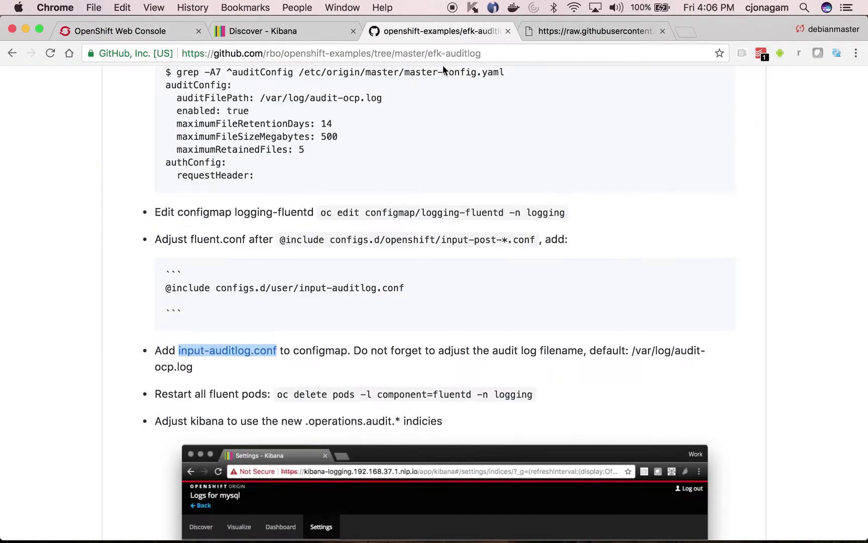
{"action": "double_click", "coordinate": [450, 395]}
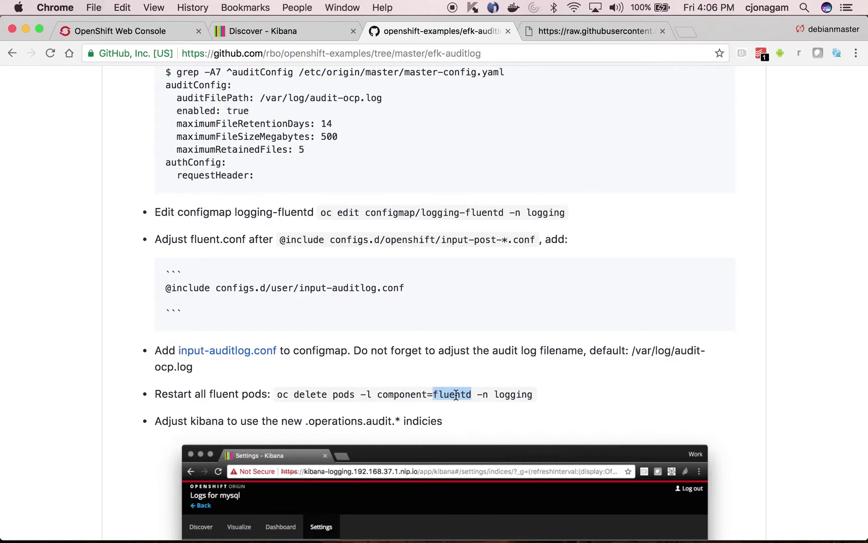
{"action": "left_click_drag", "start_coordinate": [279, 392], "coordinate": [556, 407]}
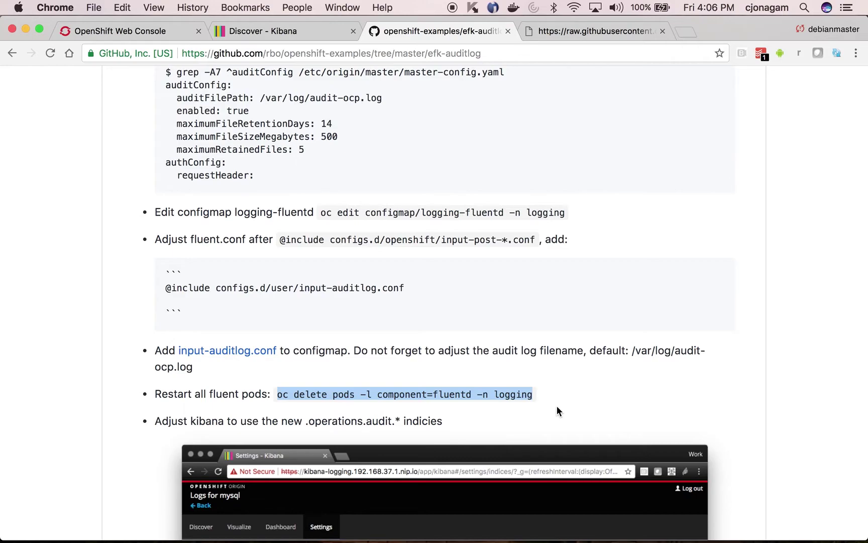
Step: Delete the logging-fluentd-s6b5l pod from its details page
{"action": "left_click", "coordinate": [143, 30]}
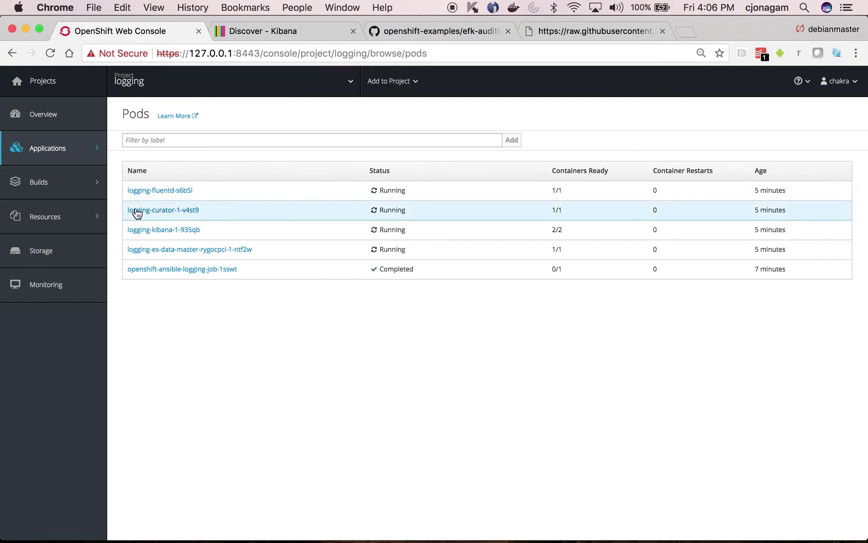
{"action": "left_click", "coordinate": [169, 190]}
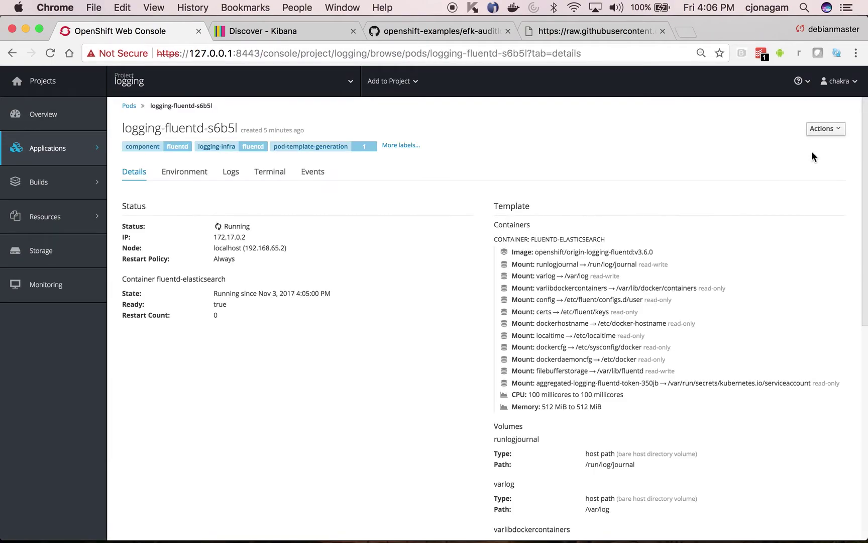
{"action": "left_click", "coordinate": [827, 129]}
{"action": "left_click", "coordinate": [798, 166]}
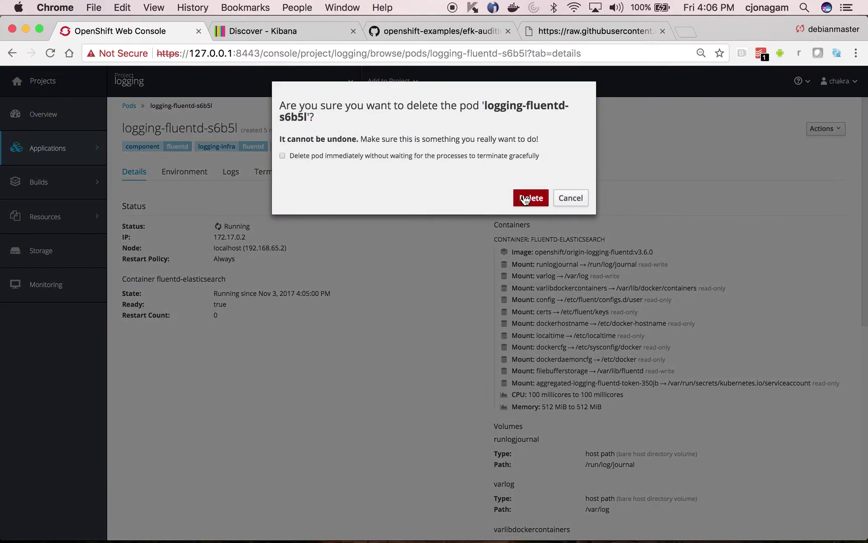
{"action": "left_click", "coordinate": [528, 197]}
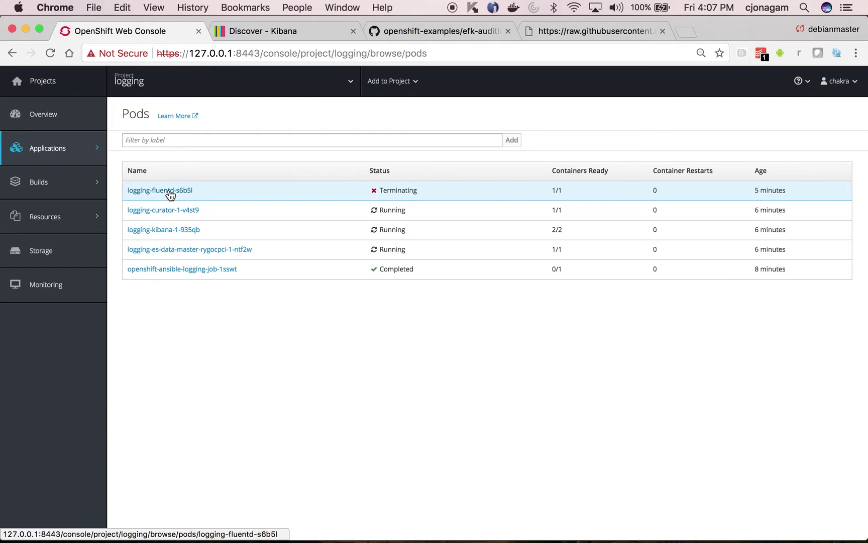
Step: Check that the new fluentd pod is running, then open the logging overview
{"action": "left_click", "coordinate": [433, 33]}
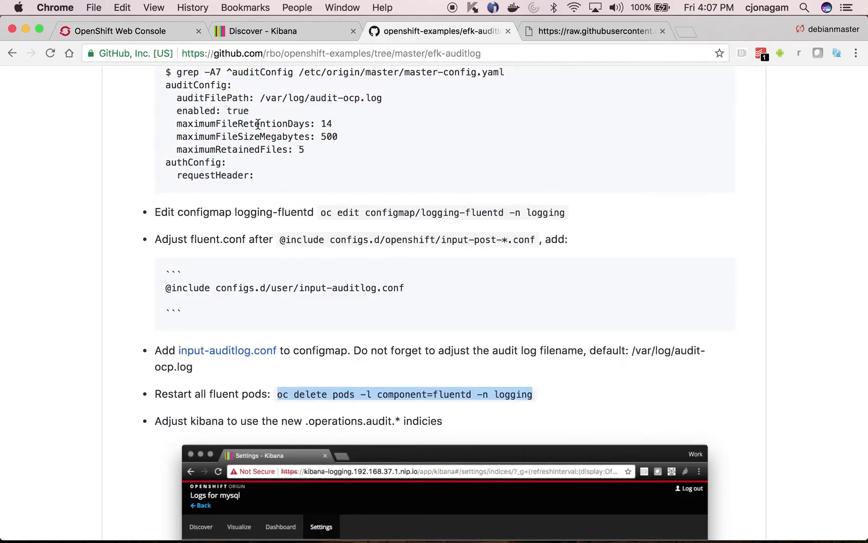
{"action": "left_click", "coordinate": [172, 34]}
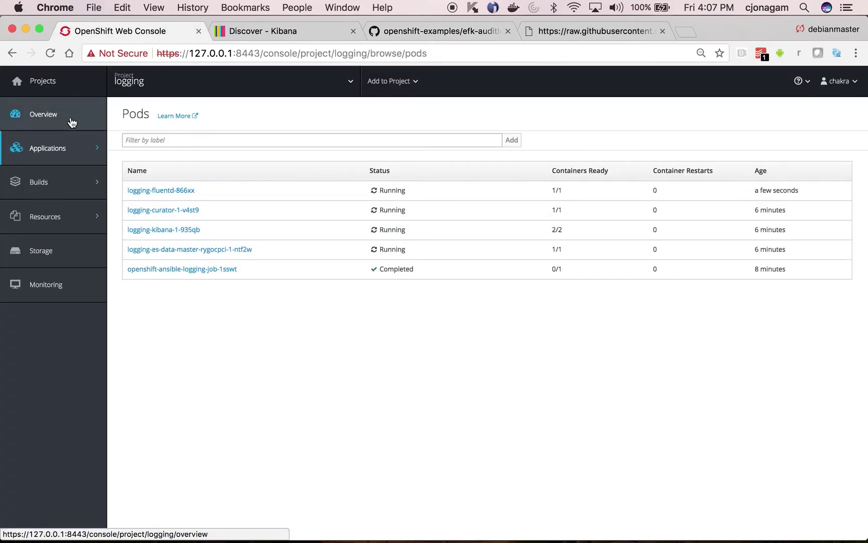
{"action": "left_click", "coordinate": [68, 119]}
Step: Reload Kibana Discover so it picks up the new auditlog fields
{"action": "left_click", "coordinate": [261, 32]}
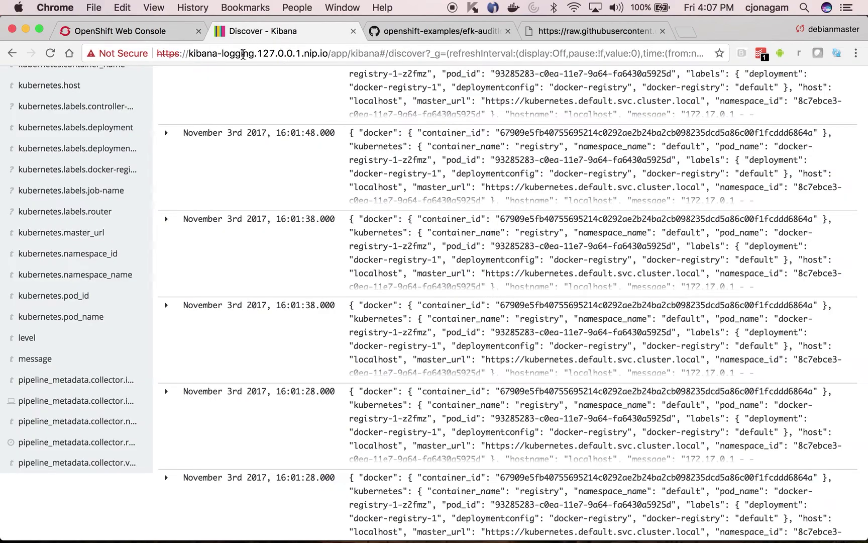
{"action": "mouse_move", "coordinate": [103, 237]}
{"action": "scroll", "coordinate": [103, 237], "scroll_direction": "up", "scroll_amount": 3}
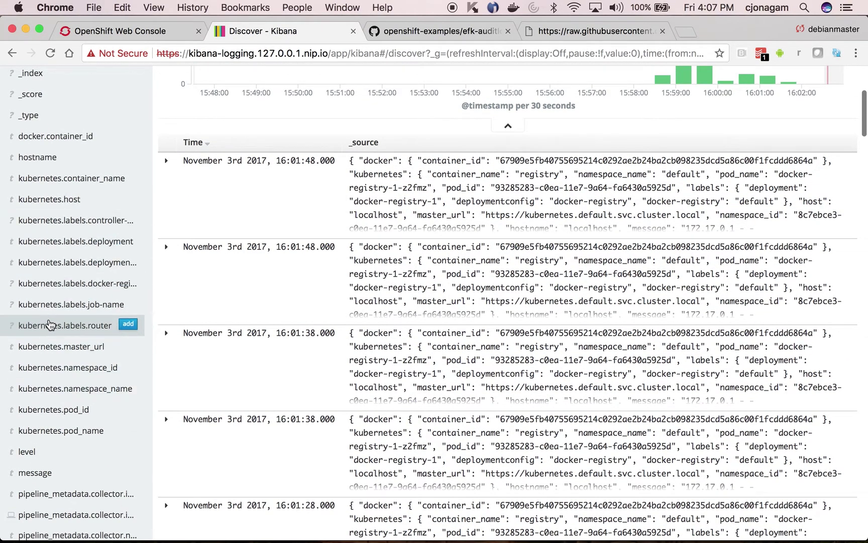
{"action": "scroll", "coordinate": [48, 226], "scroll_direction": "up", "scroll_amount": 4}
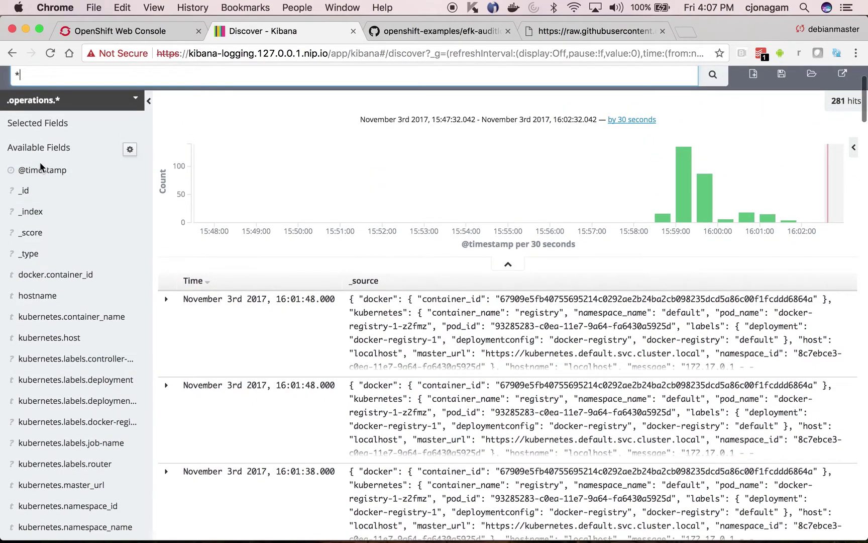
{"action": "scroll", "coordinate": [61, 193], "scroll_direction": "down", "scroll_amount": 7}
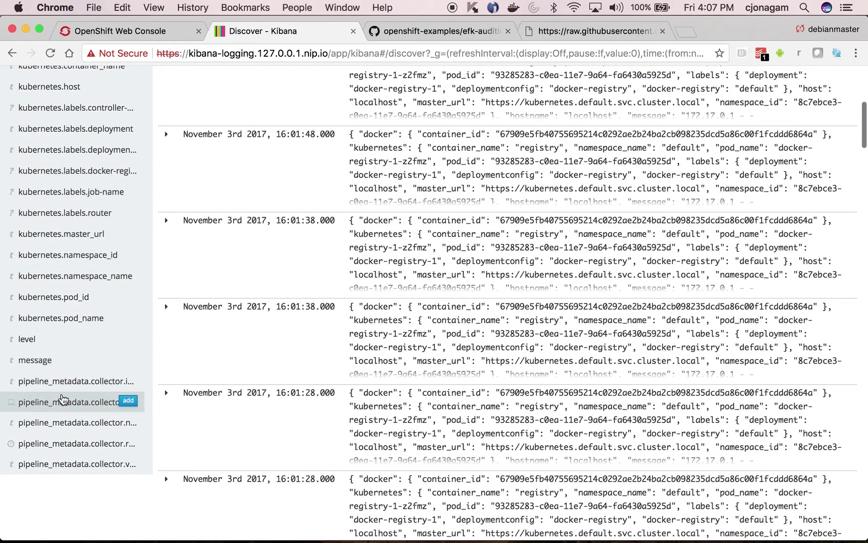
{"action": "scroll", "coordinate": [71, 267], "scroll_direction": "up", "scroll_amount": 4}
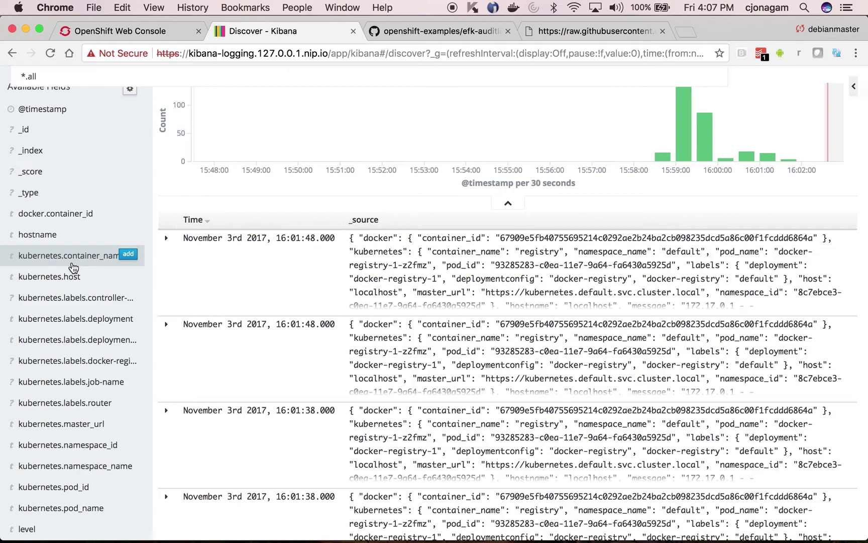
{"action": "key", "text": "super+r"}
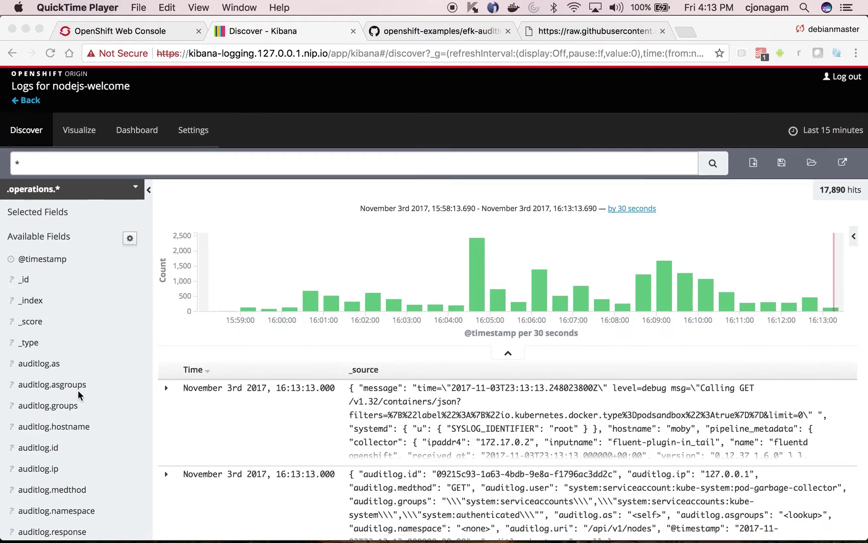
Step: Scroll Available Fields to confirm the auditlog.* fields among 17,890 hits
{"action": "scroll", "coordinate": [78, 392], "scroll_direction": "down", "scroll_amount": 3}
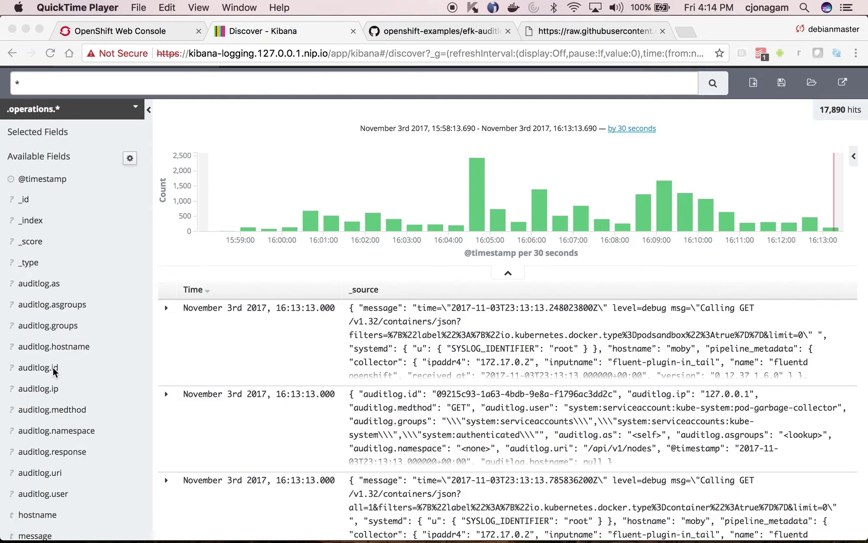
{"action": "scroll", "coordinate": [54, 371], "scroll_direction": "down", "scroll_amount": 2}
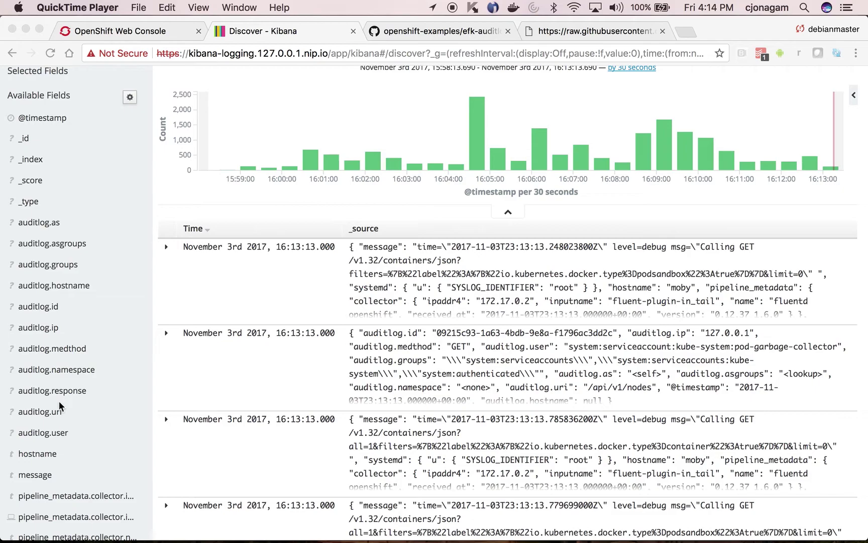
{"action": "left_click", "coordinate": [57, 433]}
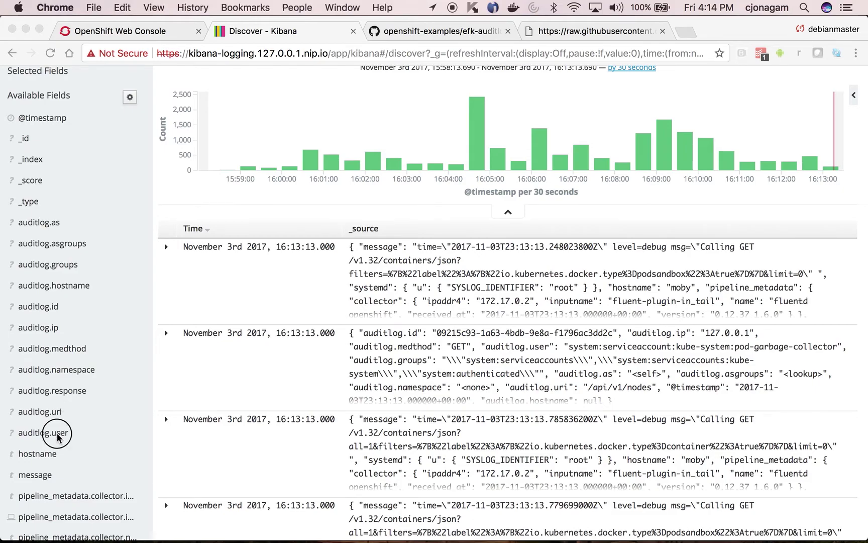
{"action": "scroll", "coordinate": [77, 353], "scroll_direction": "up", "scroll_amount": 1}
{"action": "scroll", "coordinate": [77, 353], "scroll_direction": "up", "scroll_amount": 3}
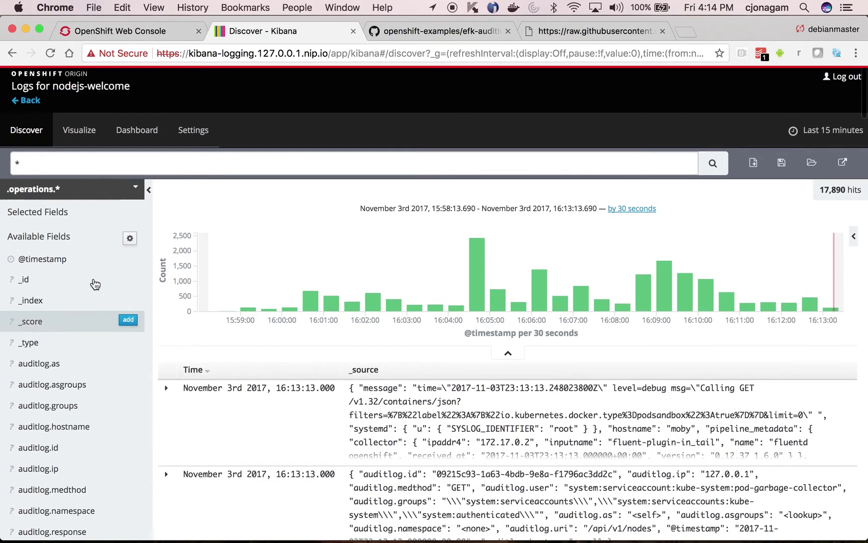
Step: Switch the console to My Project and expand the nodejs-welcome deployment #1
{"action": "left_click", "coordinate": [122, 32]}
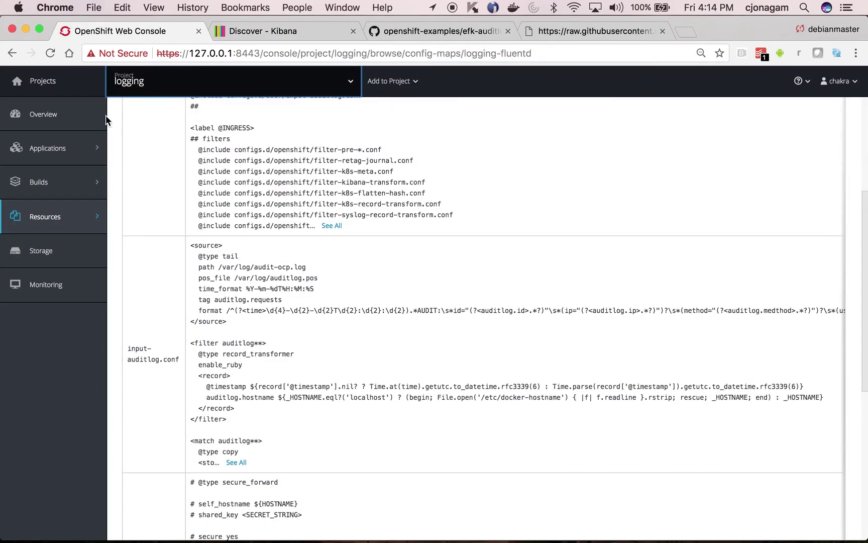
{"action": "left_click", "coordinate": [165, 87]}
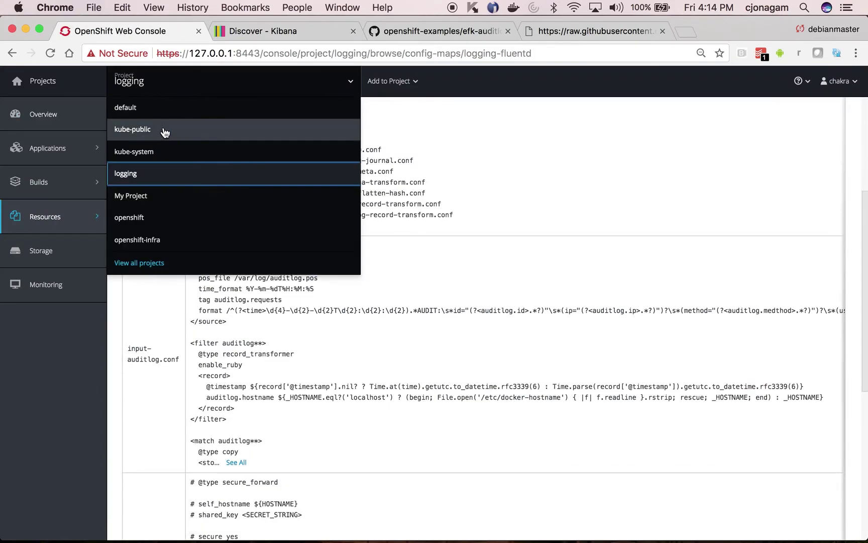
{"action": "left_click", "coordinate": [162, 204]}
{"action": "left_click", "coordinate": [129, 174]}
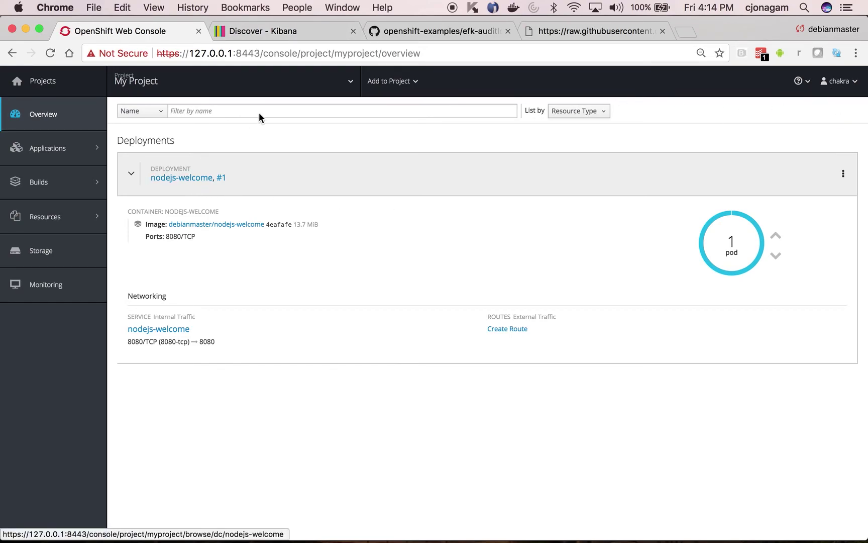
Step: Add the auditlog user, uri, medthod and namespace fields as Discover table columns
{"action": "left_click", "coordinate": [270, 31]}
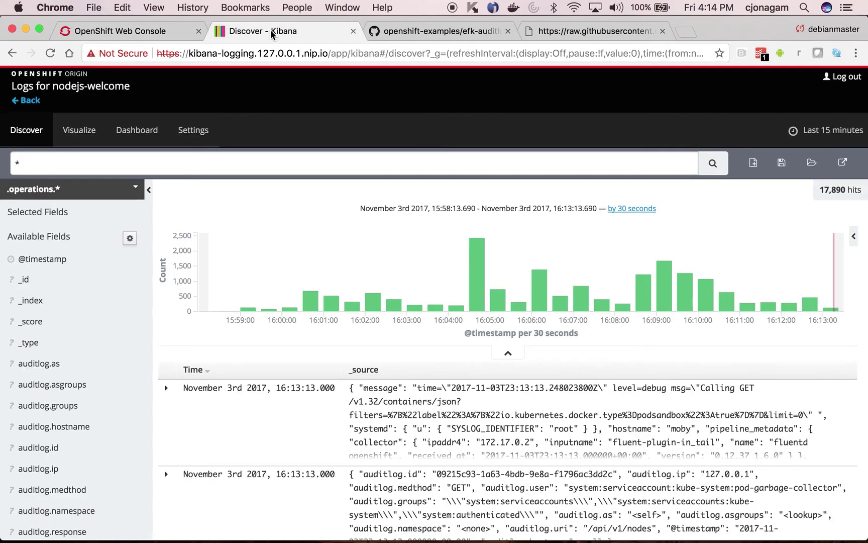
{"action": "scroll", "coordinate": [65, 359], "scroll_direction": "down", "scroll_amount": 3}
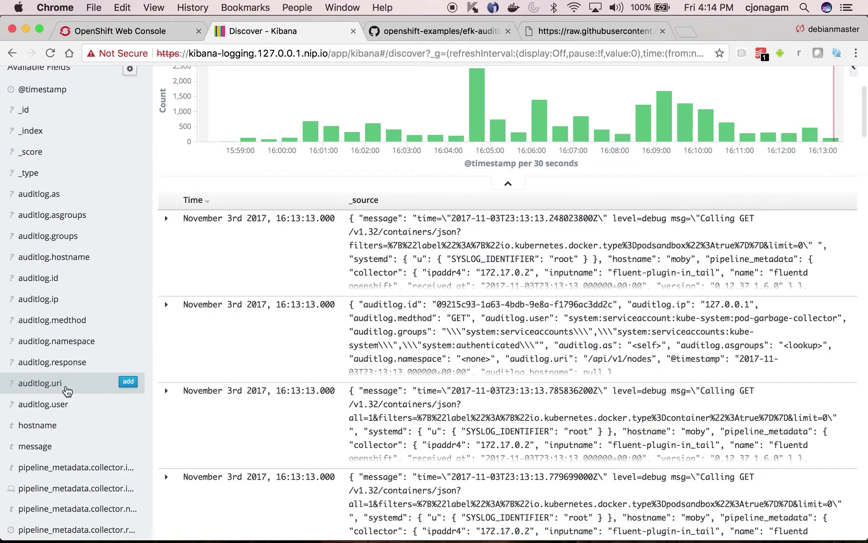
{"action": "left_click", "coordinate": [128, 403]}
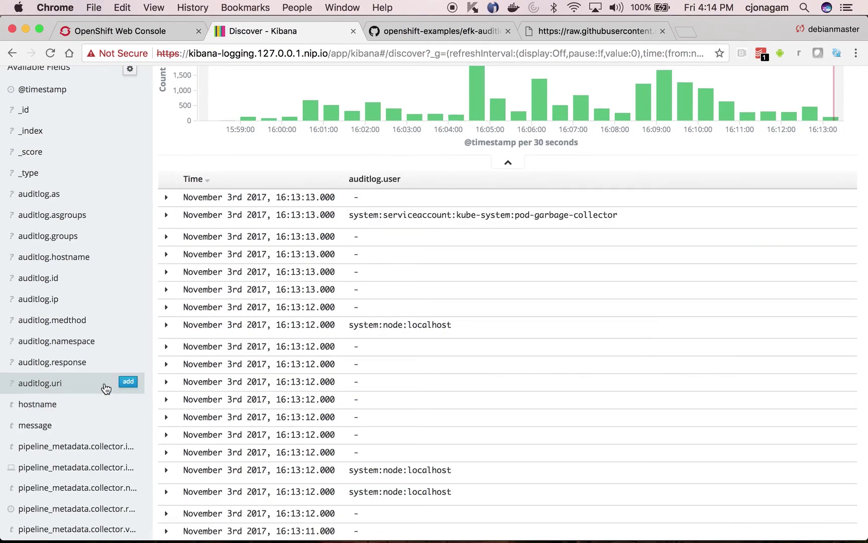
{"action": "left_click", "coordinate": [129, 385]}
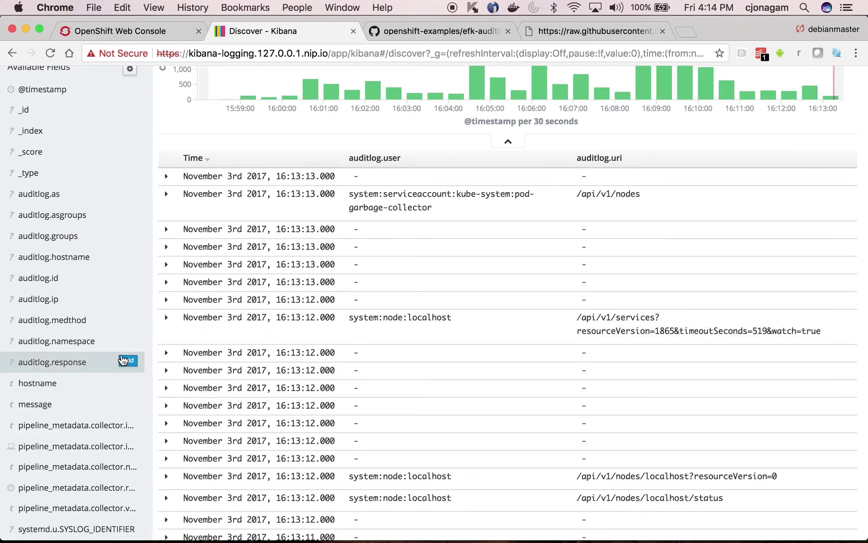
{"action": "left_click", "coordinate": [128, 321]}
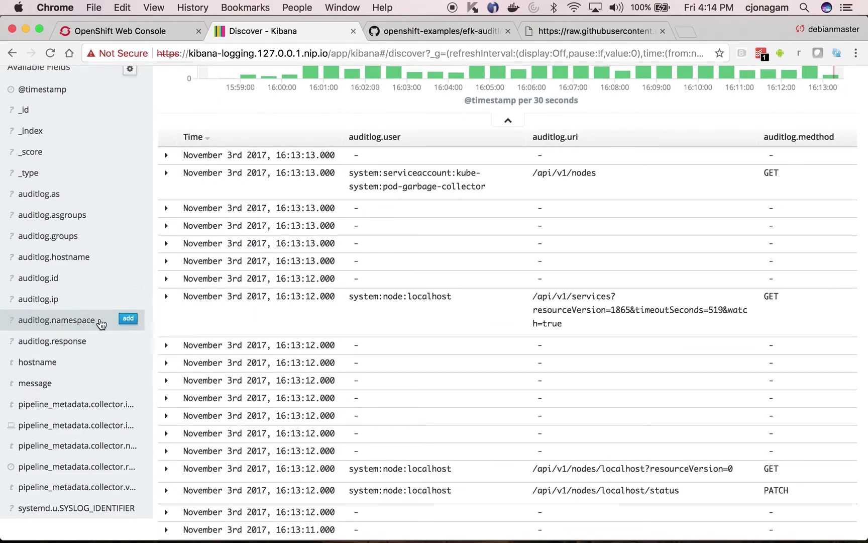
{"action": "left_click", "coordinate": [128, 319]}
{"action": "scroll", "coordinate": [429, 270], "scroll_direction": "up", "scroll_amount": 5}
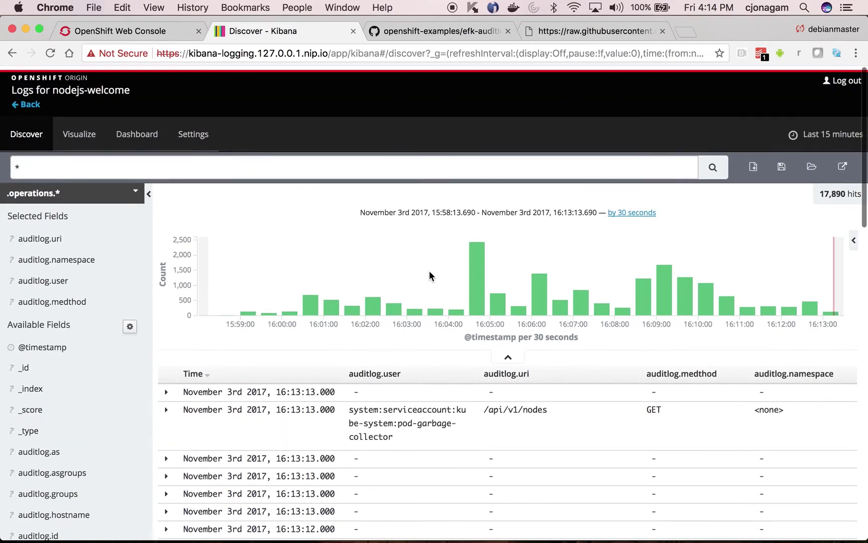
{"action": "scroll", "coordinate": [430, 271], "scroll_direction": "down", "scroll_amount": 4}
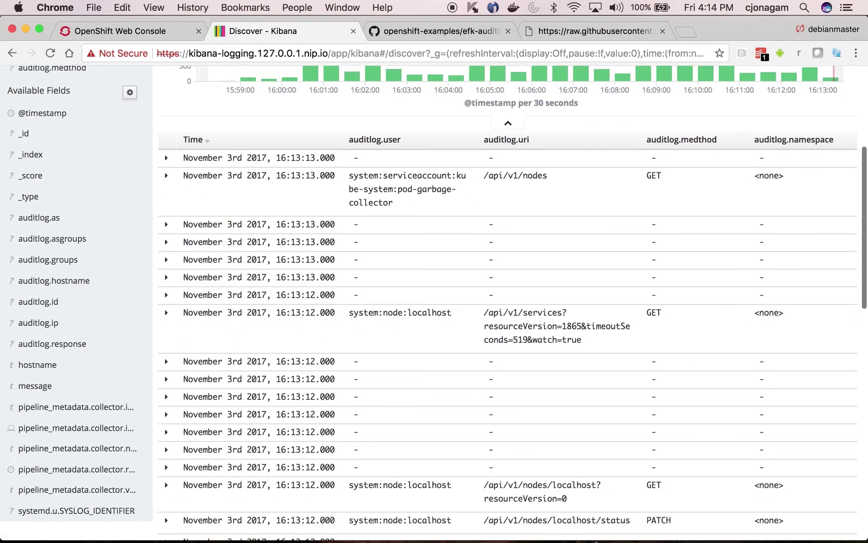
Step: Replace the * query with the sample audit query copied from the notes
{"action": "left_click", "coordinate": [608, 531]}
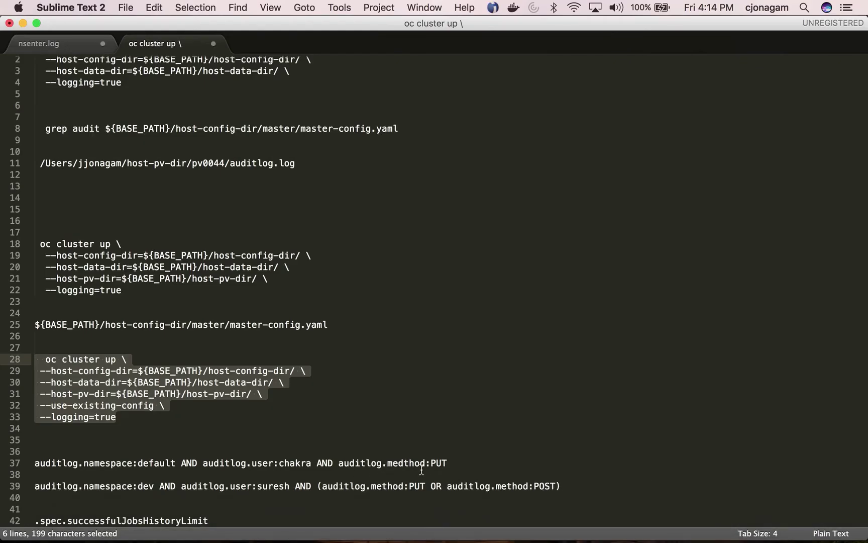
{"action": "left_click_drag", "start_coordinate": [447, 463], "coordinate": [316, 463]}
{"action": "left_click_drag", "start_coordinate": [170, 465], "coordinate": [30, 463]}
{"action": "key", "text": "super+c"}
{"action": "key", "text": "super+Tab"}
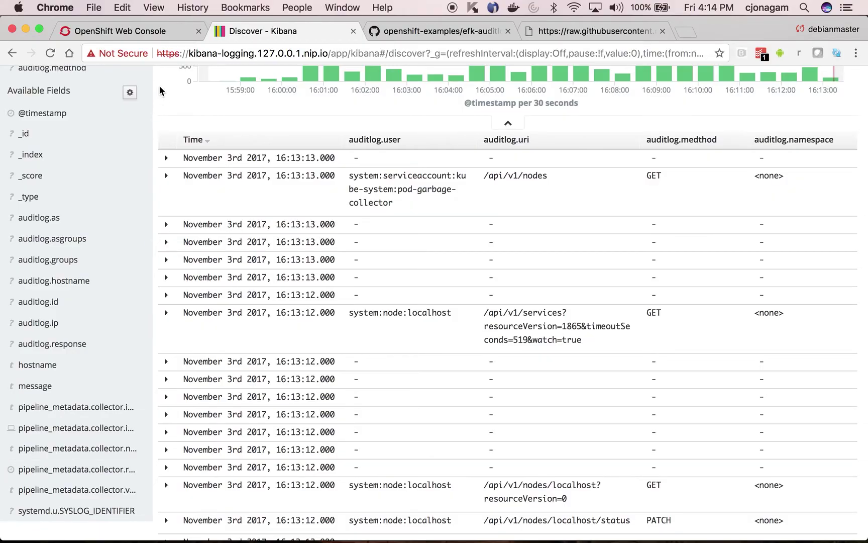
{"action": "scroll", "coordinate": [161, 230], "scroll_direction": "up", "scroll_amount": 5}
{"action": "left_click", "coordinate": [116, 167]}
{"action": "key", "text": "super+a"}
{"action": "key", "text": "super+v"}
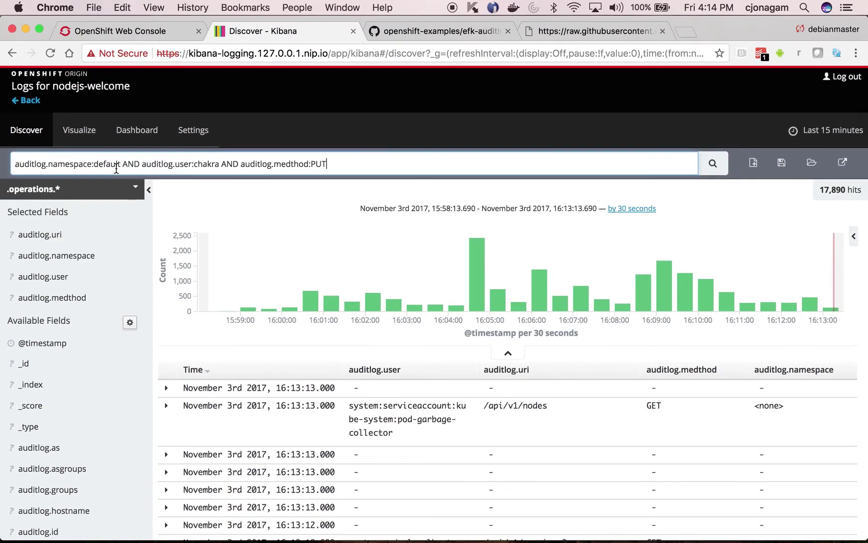
Step: Change the query's namespace value to myproject
{"action": "double_click", "coordinate": [107, 167]}
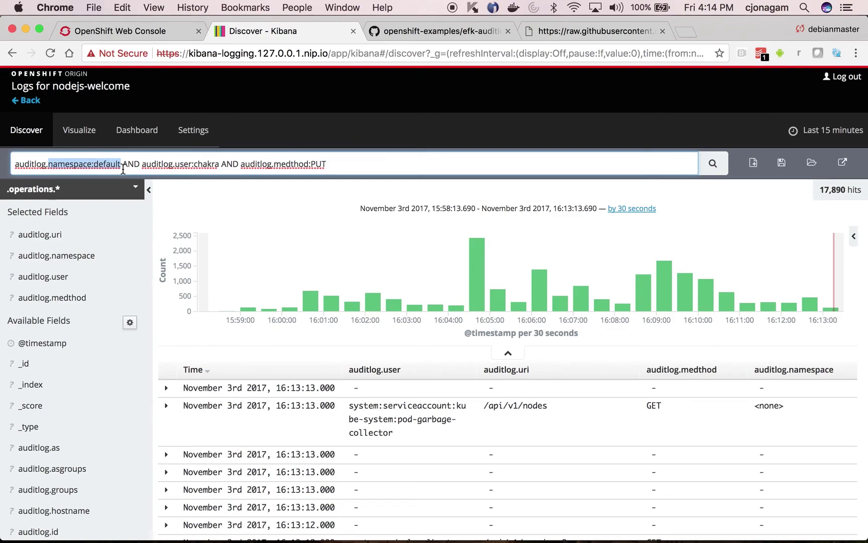
{"action": "left_click", "coordinate": [129, 36]}
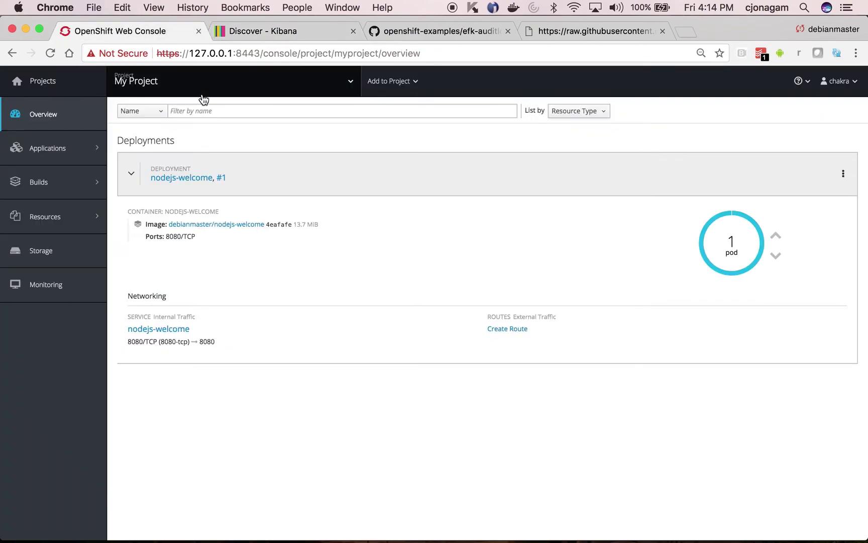
{"action": "left_click", "coordinate": [262, 32]}
{"action": "left_click", "coordinate": [120, 165]}
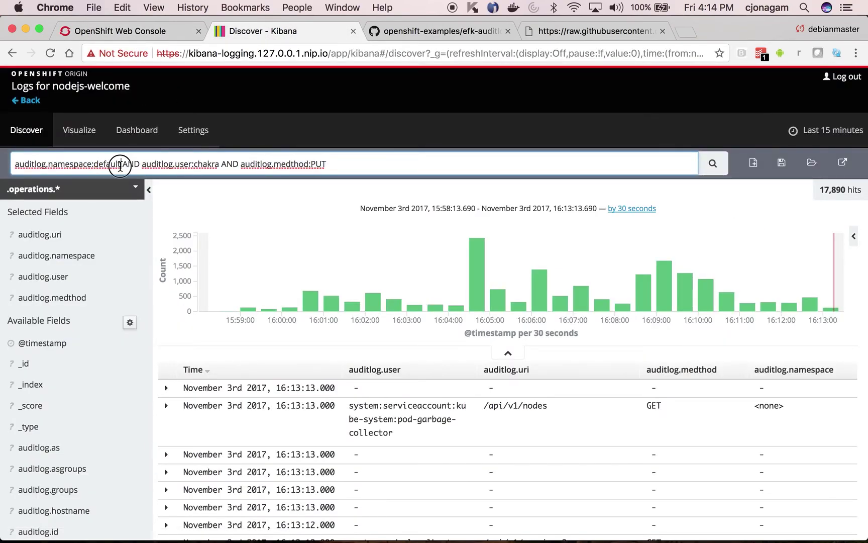
{"action": "key", "text": "BackSpace"}
{"action": "key", "text": "BackSpace"}
{"action": "key", "text": "BackSpace"}
{"action": "key", "text": "BackSpace"}
{"action": "key", "text": "BackSpace"}
{"action": "key", "text": "BackSpace"}
{"action": "key", "text": "BackSpace"}
{"action": "type", "text": "m"}
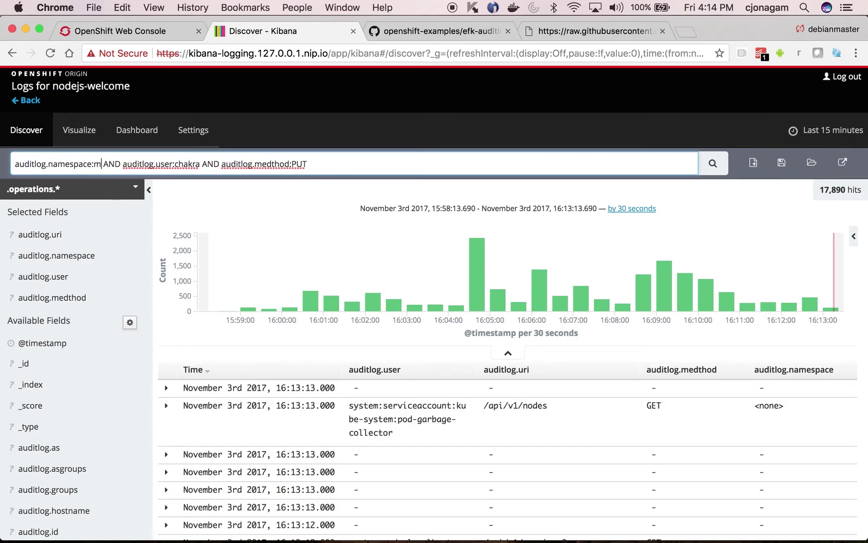
{"action": "type", "text": "yproject"}
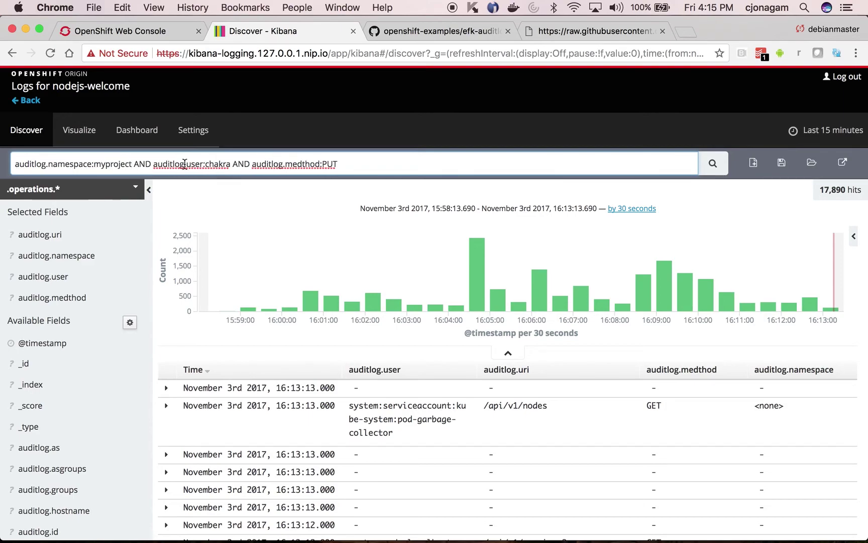
Step: Change the auditlog.medthod condition from PUT to POST and run the search
{"action": "double_click", "coordinate": [217, 163]}
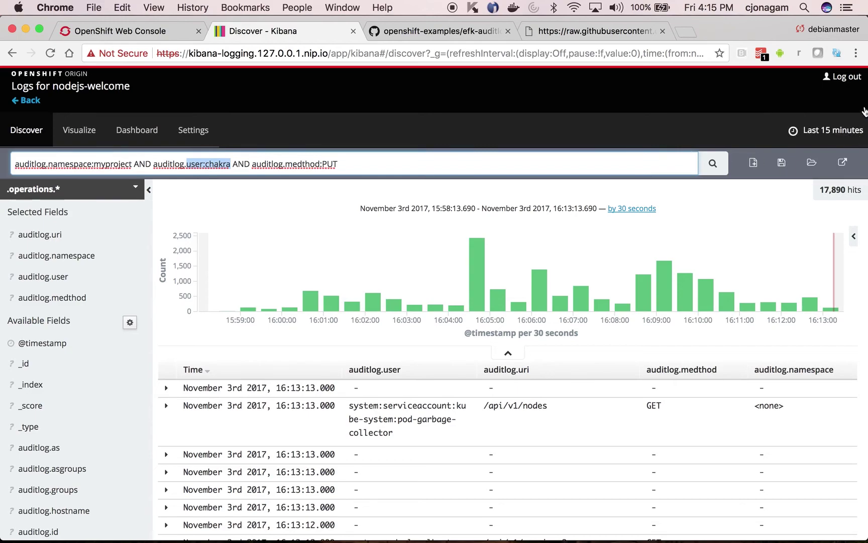
{"action": "left_click", "coordinate": [344, 165]}
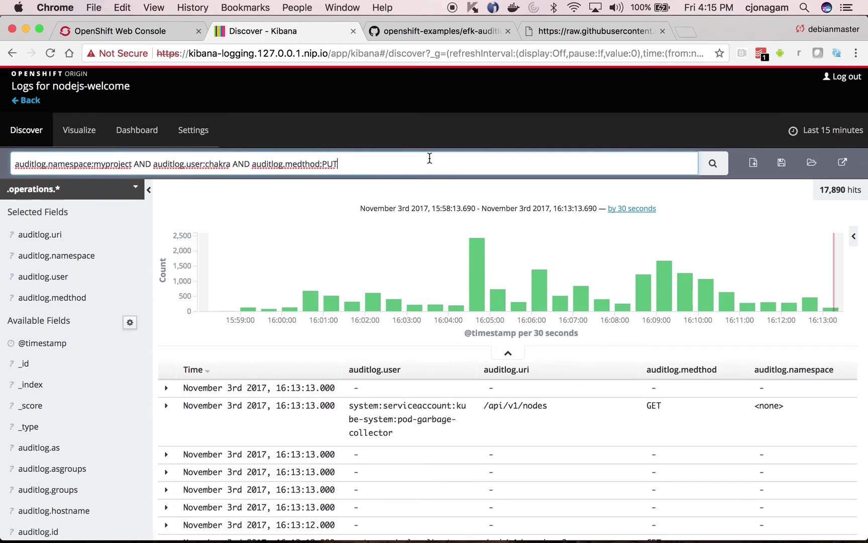
{"action": "key", "text": "Return"}
{"action": "key", "text": "BackSpace"}
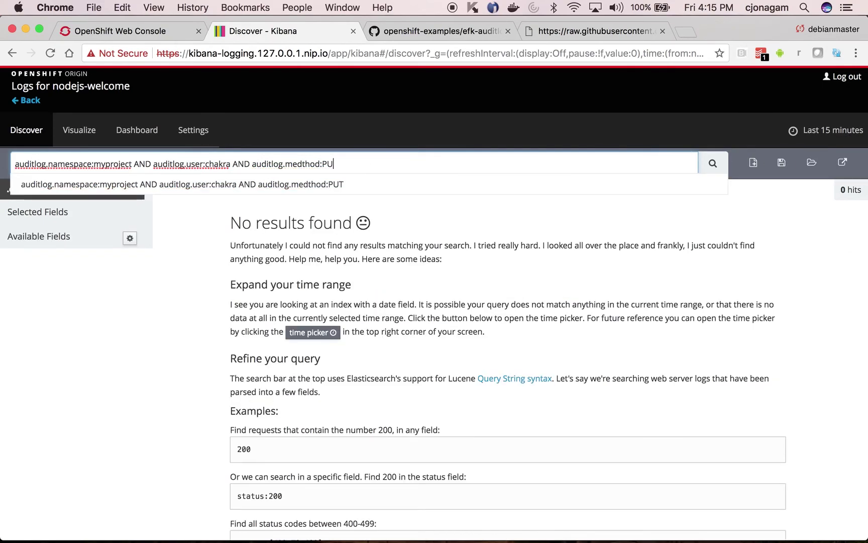
{"action": "type", "text": "POST"}
{"action": "key", "text": "Return"}
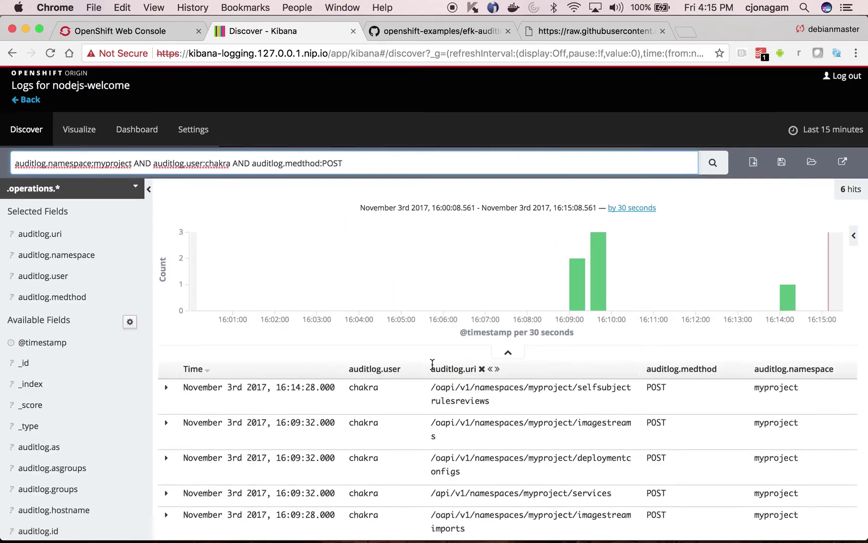
{"action": "scroll", "coordinate": [433, 373], "scroll_direction": "down", "scroll_amount": 2}
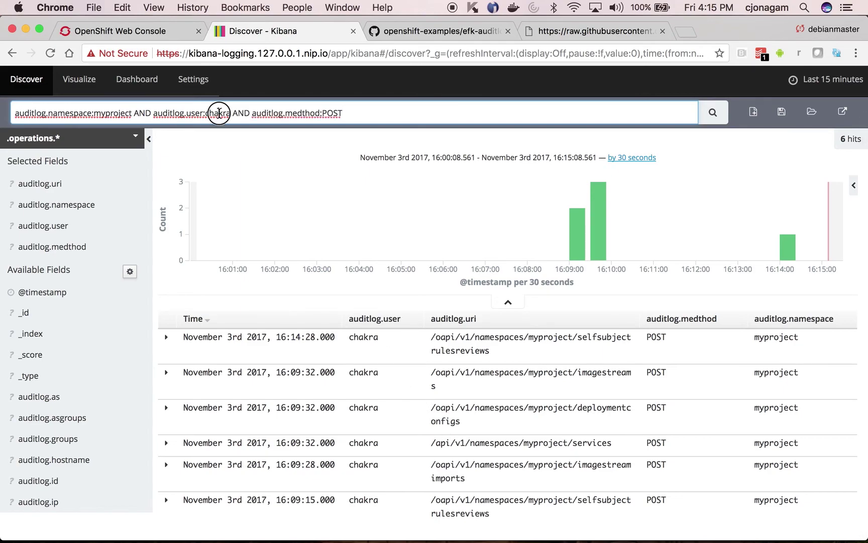
{"action": "left_click_drag", "start_coordinate": [230, 113], "coordinate": [187, 113]}
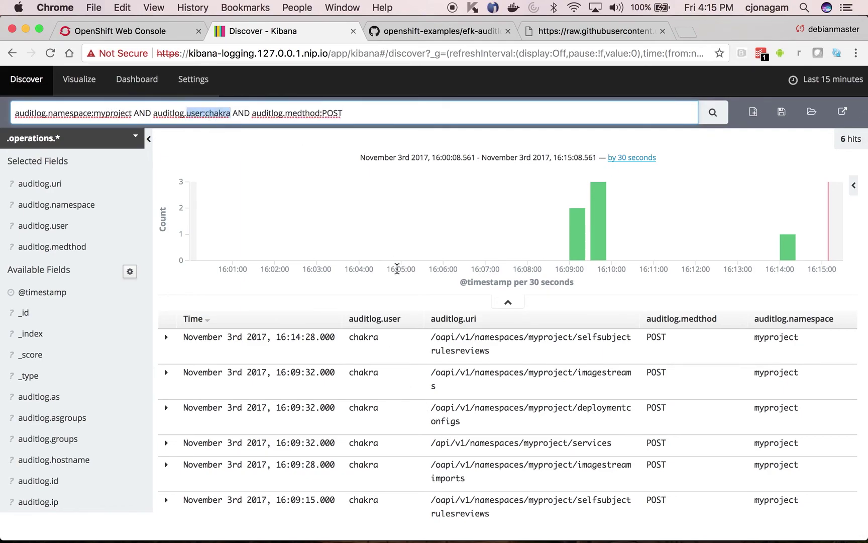
{"action": "left_click", "coordinate": [351, 115]}
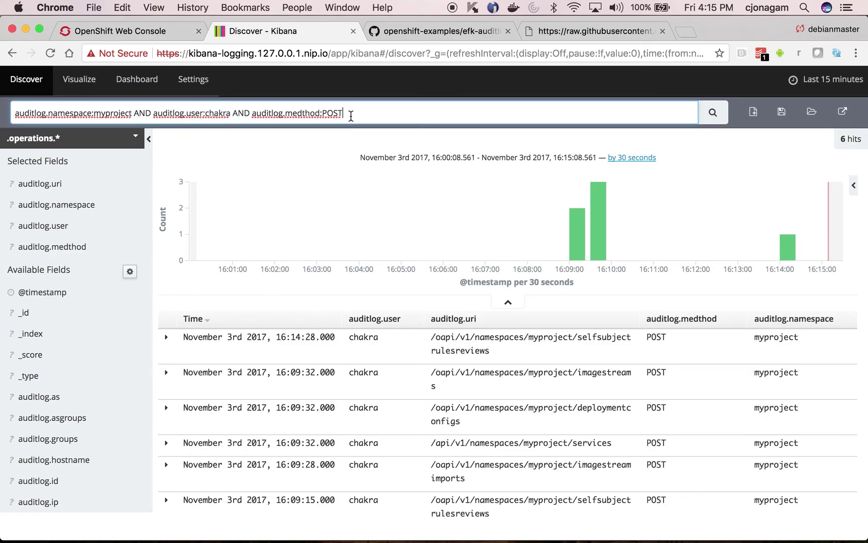
{"action": "left_click", "coordinate": [167, 337]}
{"action": "scroll", "coordinate": [408, 442], "scroll_direction": "down", "scroll_amount": 3}
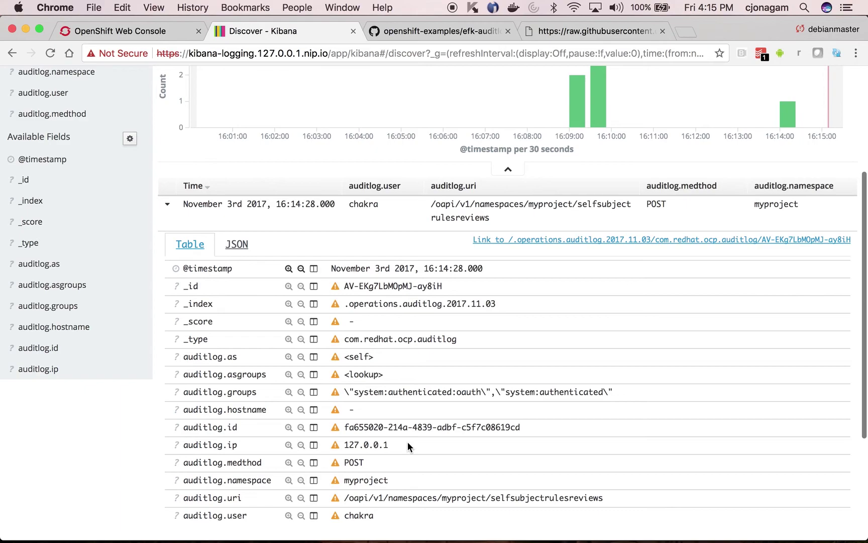
{"action": "left_click", "coordinate": [168, 207]}
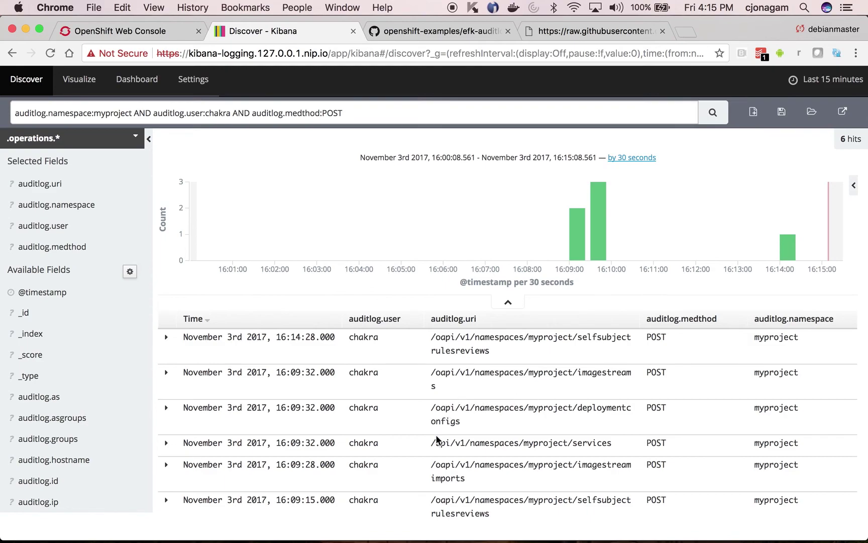
{"action": "scroll", "coordinate": [436, 434], "scroll_direction": "down", "scroll_amount": 2}
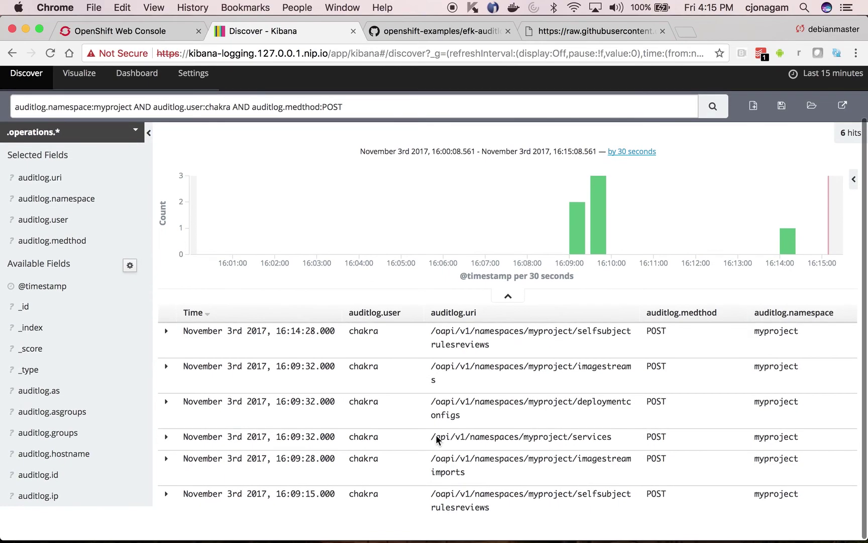
Step: Remove 'AND auditlog.medthod:POST' from the query and rerun it
{"action": "left_click_drag", "start_coordinate": [235, 114], "coordinate": [494, 113]}
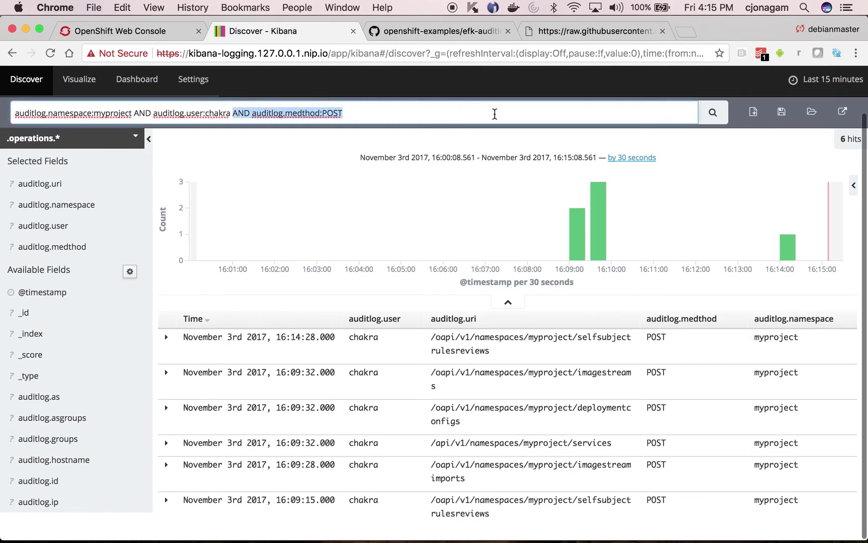
{"action": "key", "text": "BackSpace"}
{"action": "key", "text": "Return"}
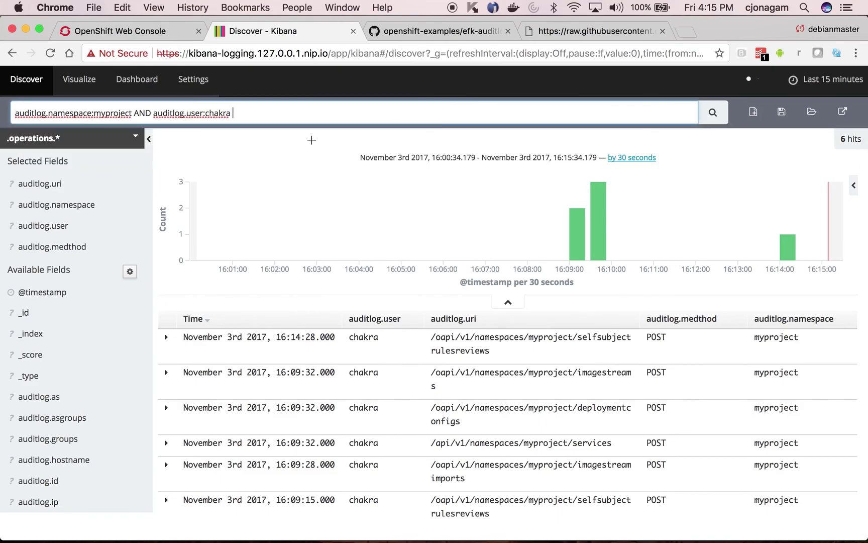
Step: Scroll through the results listing the user's GET and POST audit requests
{"action": "scroll", "coordinate": [396, 278], "scroll_direction": "down", "scroll_amount": 5}
{"action": "scroll", "coordinate": [493, 348], "scroll_direction": "down", "scroll_amount": 5}
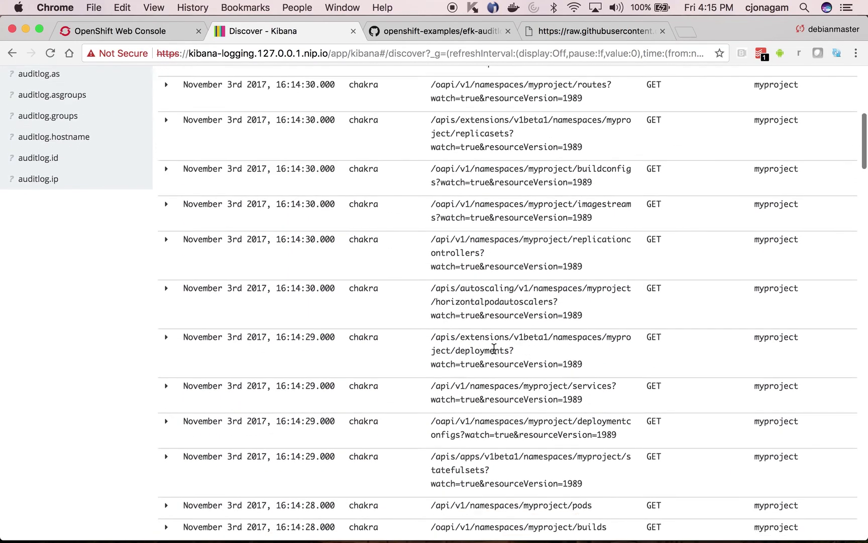
{"action": "scroll", "coordinate": [494, 348], "scroll_direction": "down", "scroll_amount": 15}
{"action": "scroll", "coordinate": [494, 348], "scroll_direction": "up", "scroll_amount": 8}
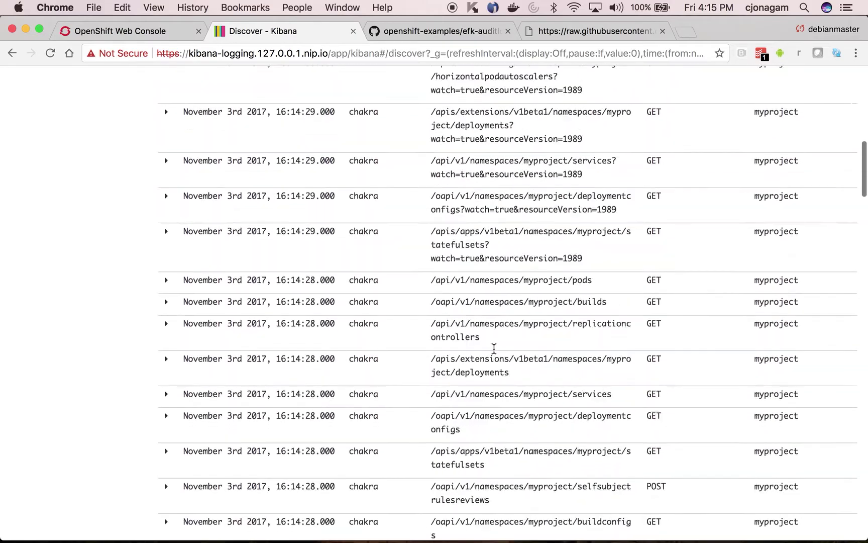
{"action": "scroll", "coordinate": [494, 348], "scroll_direction": "up", "scroll_amount": 10}
{"action": "scroll", "coordinate": [494, 348], "scroll_direction": "down", "scroll_amount": 15}
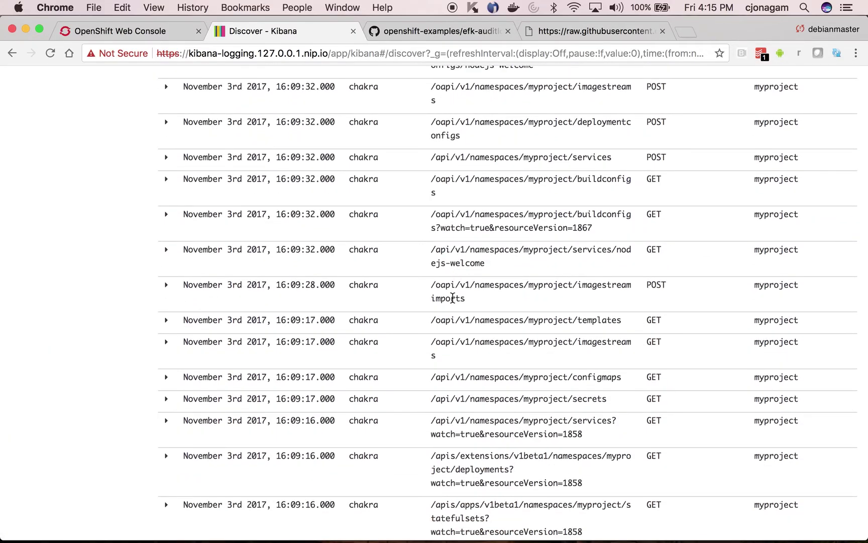
{"action": "scroll", "coordinate": [452, 298], "scroll_direction": "up", "scroll_amount": 15}
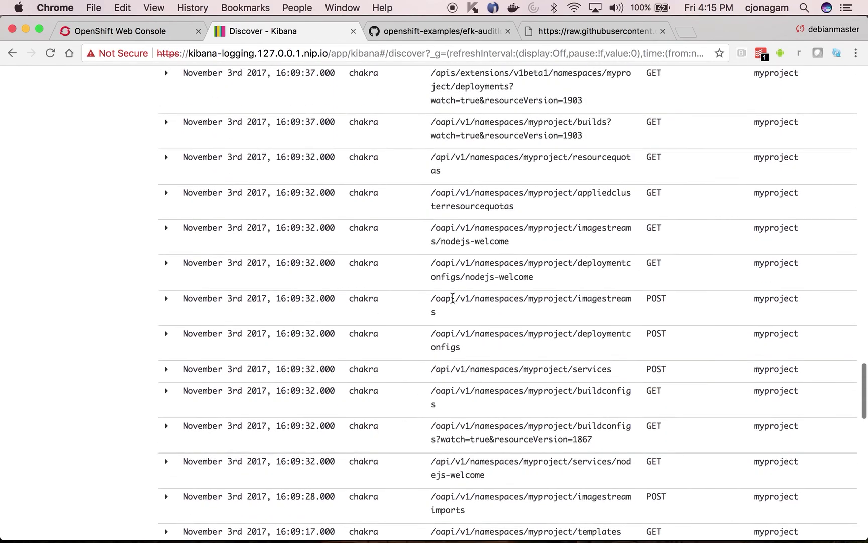
{"action": "scroll", "coordinate": [452, 298], "scroll_direction": "up", "scroll_amount": 15}
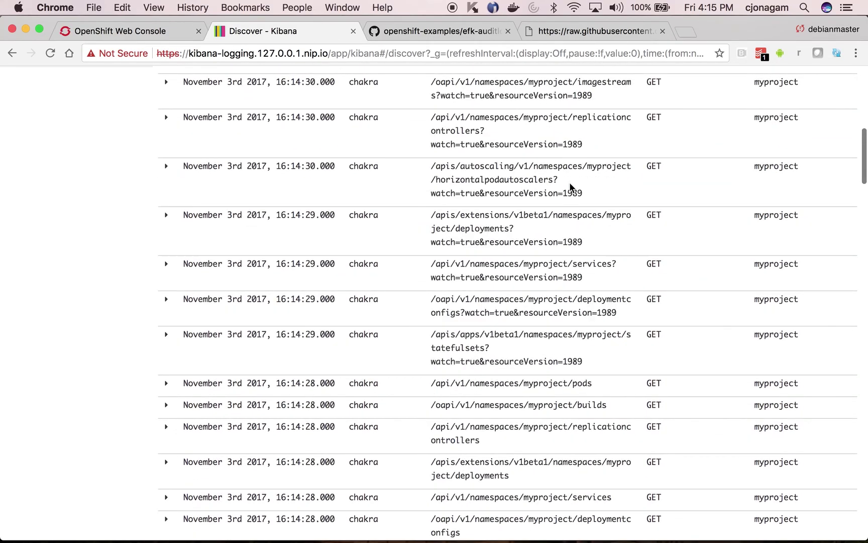
Step: In a new tab, load the presenter's Twitter profile from the 'tw' address suggestion
{"action": "type", "text": "t"}
{"action": "key", "text": "super+t"}
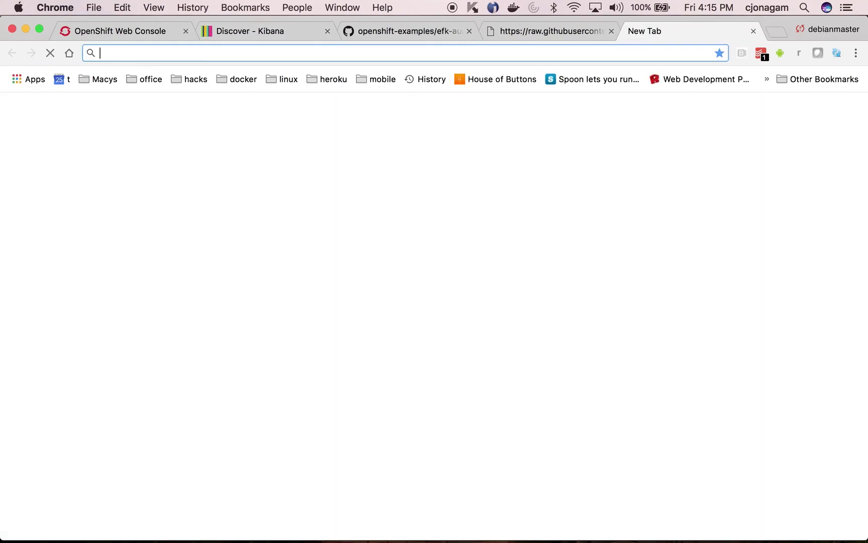
{"action": "type", "text": "twitter.com"}
{"action": "key", "text": "Down"}
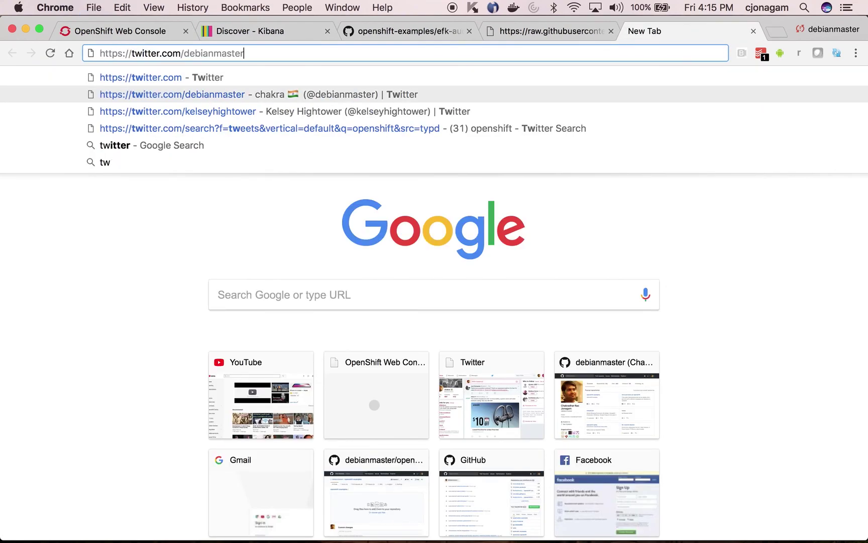
{"action": "key", "text": "Return"}
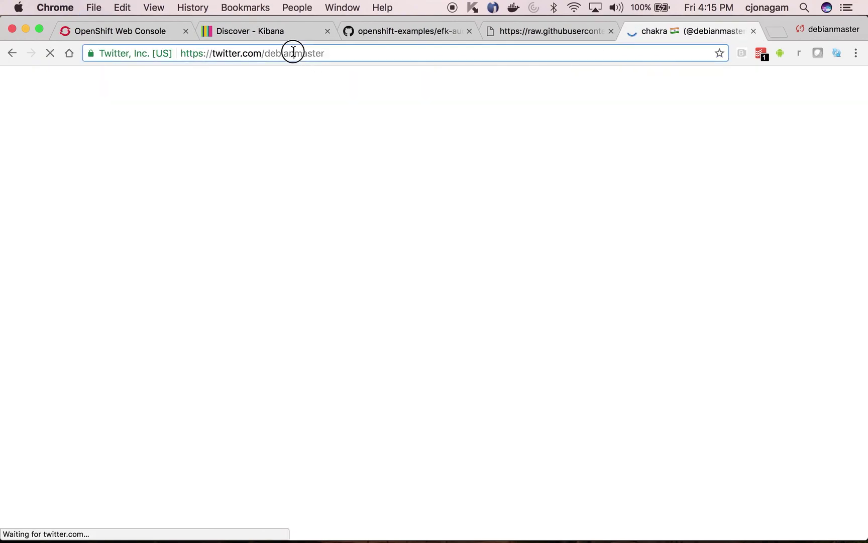
{"action": "left_click", "coordinate": [294, 52]}
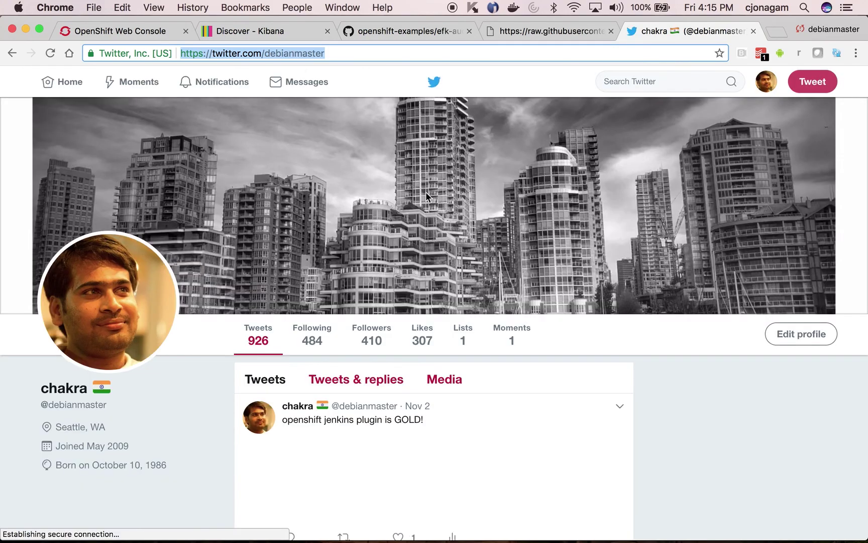
{"action": "mouse_move", "coordinate": [724, 536]}
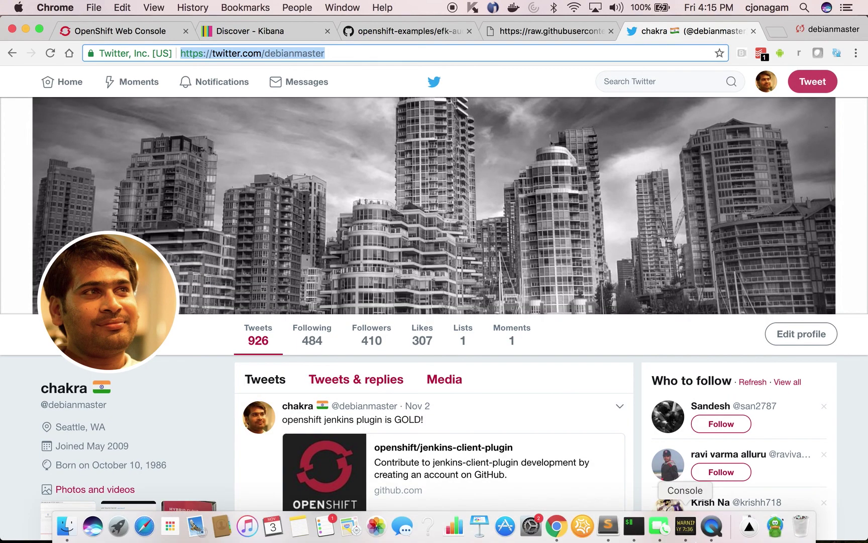